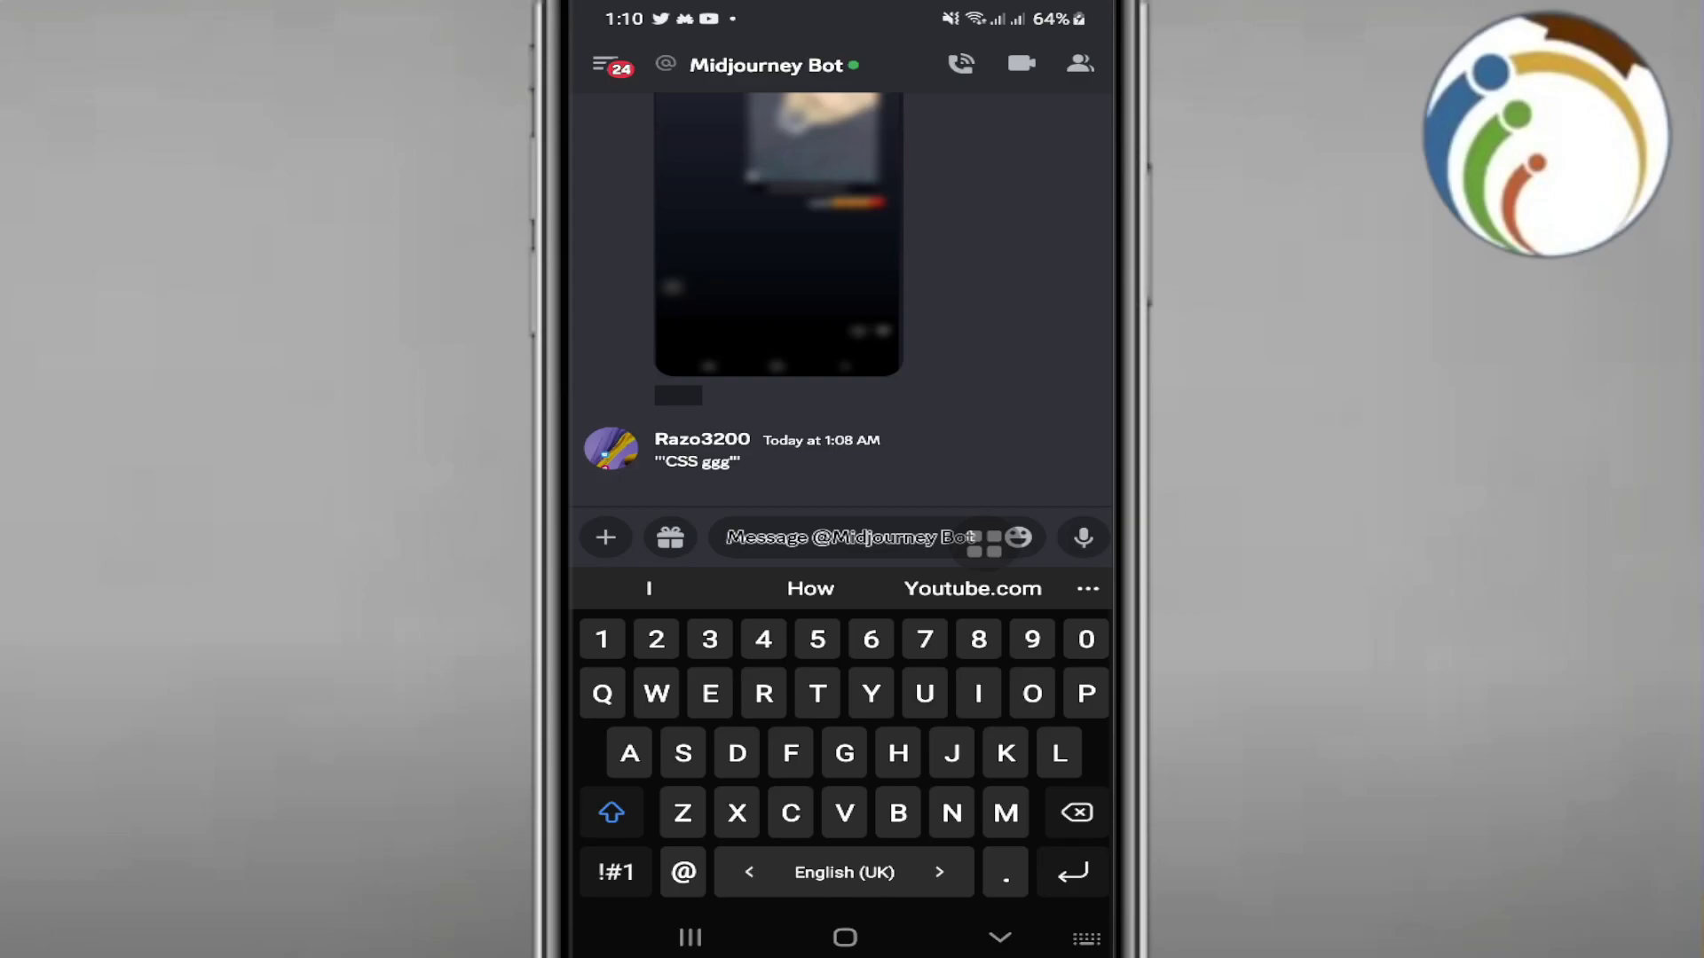
Step: Dismiss the keyboard, show the DM list and reopen the Midjourney Bot conversation
click(605, 64)
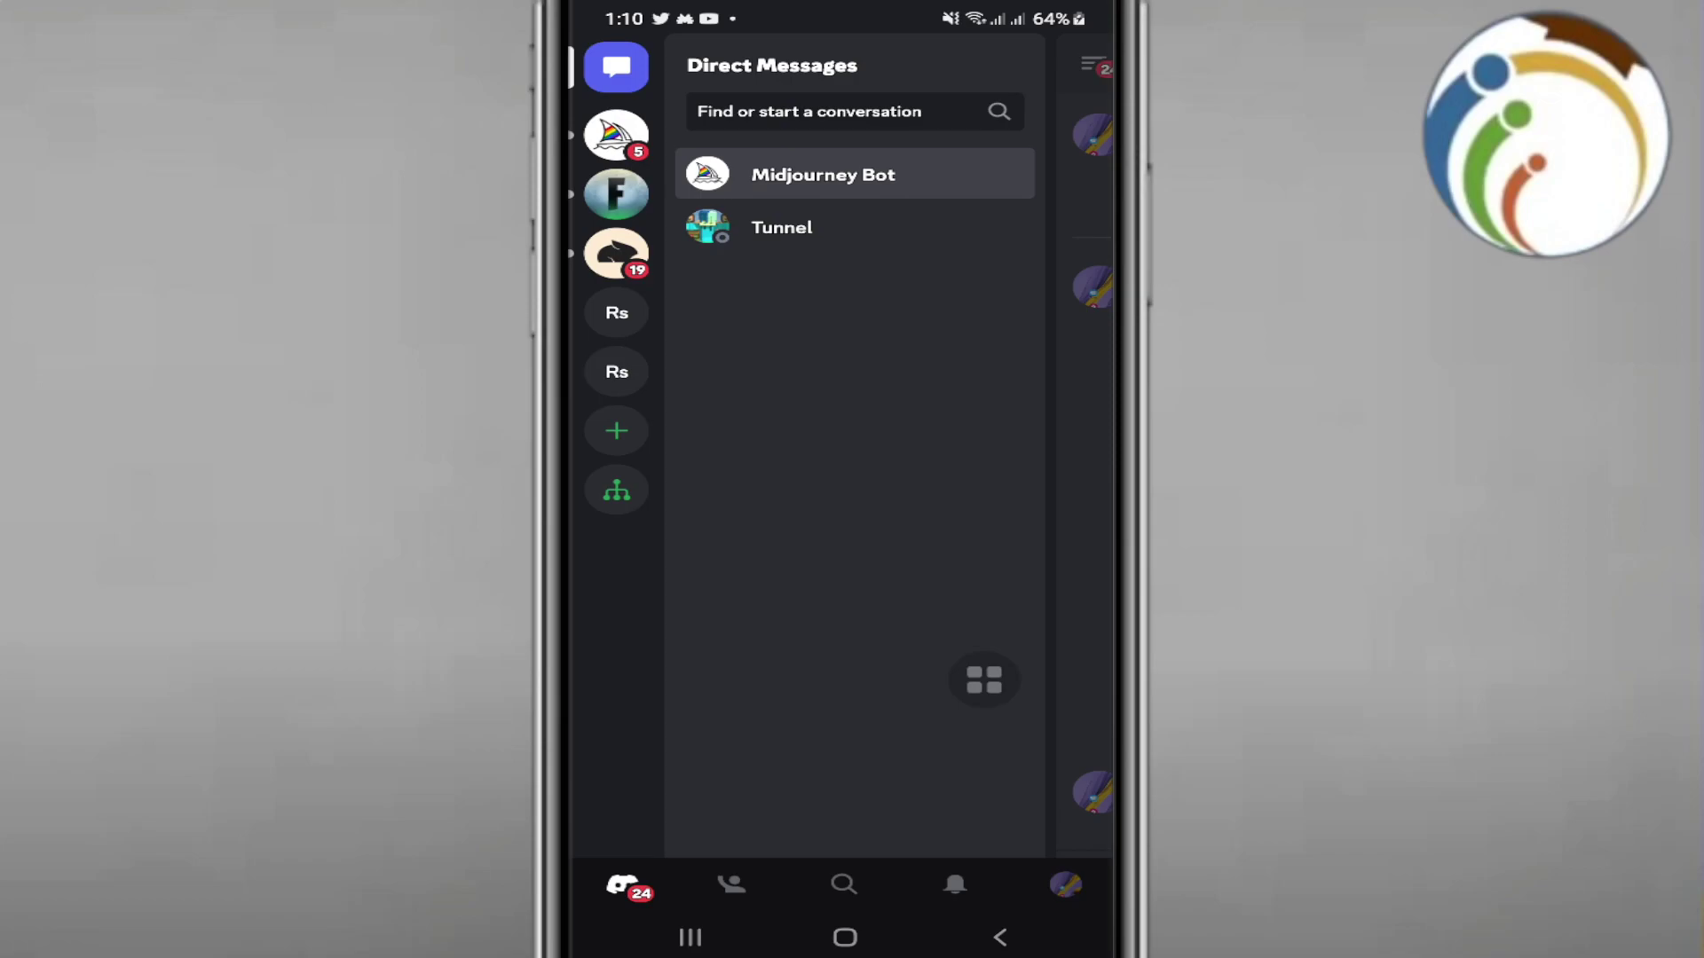
click(823, 175)
drag(613, 466, 1039, 466)
scroll(839, 480, up, 2)
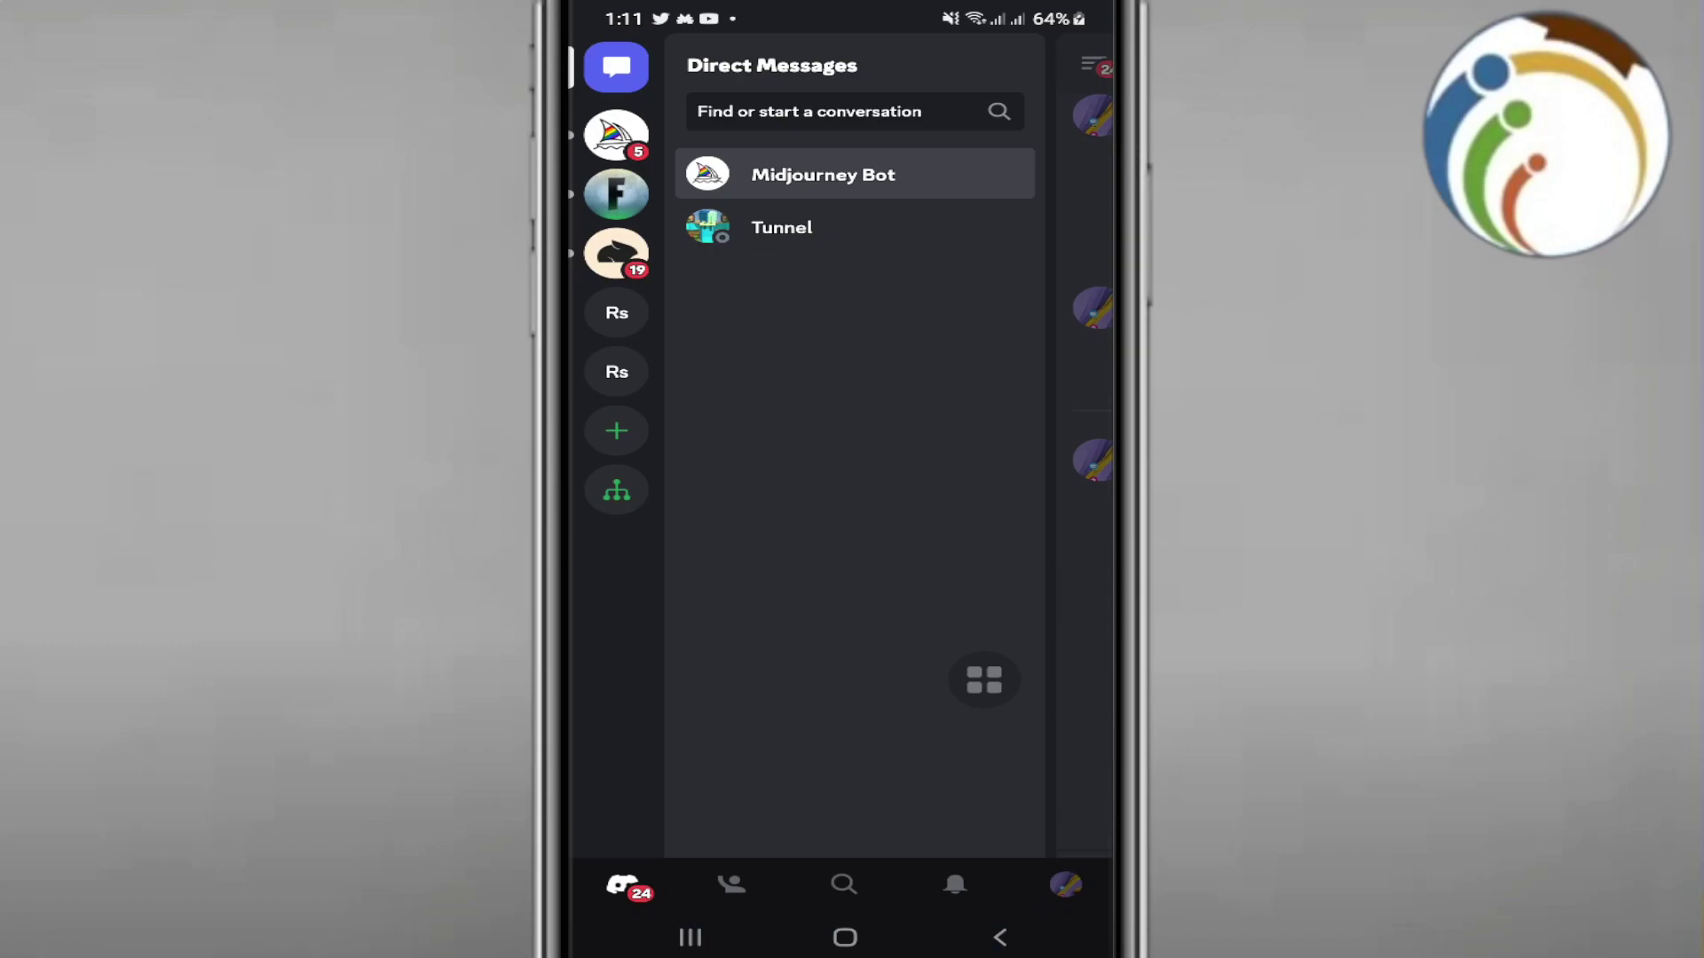
mouse_move(834, 446)
mouse_down()
mouse_move(742, 95)
mouse_move(896, 682)
mouse_move(874, 578)
mouse_move(918, 578)
mouse_up()
Step: Scroll back through the Midjourney Bot chat, then leave Discord for the home screen's app pages
drag(1038, 465, 612, 466)
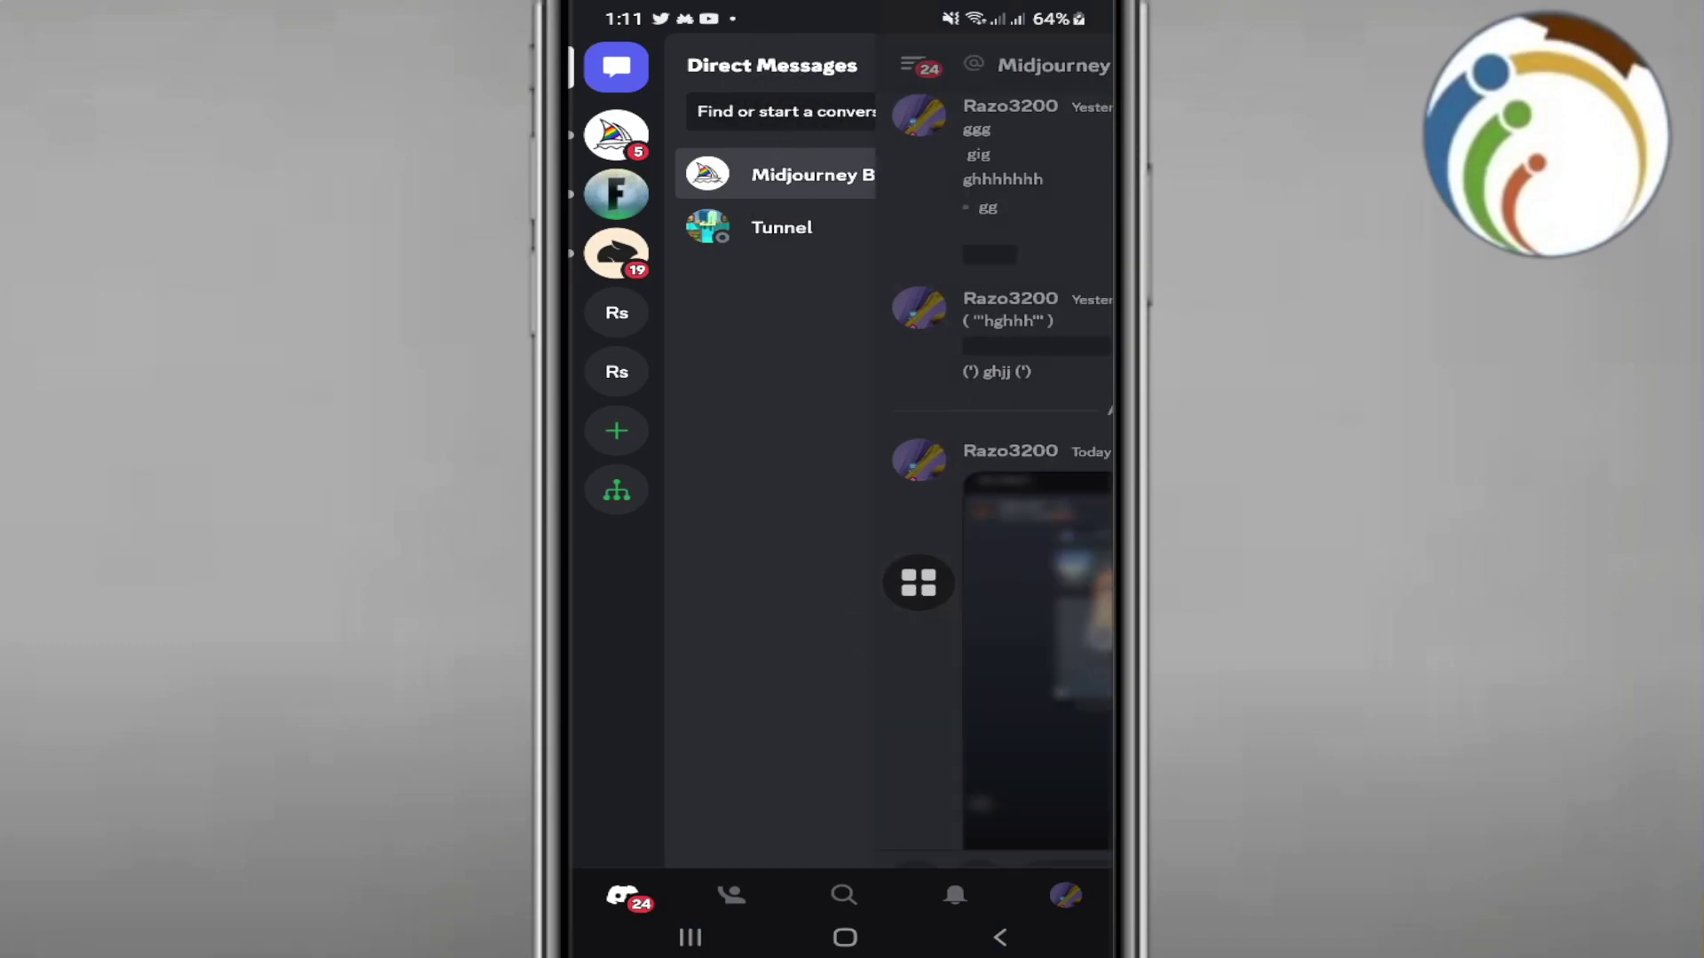
scroll(838, 480, up, 1)
scroll(844, 480, up, 2)
scroll(844, 479, down, 2)
scroll(844, 479, up, 3)
scroll(843, 480, down, 5)
scroll(845, 480, up, 3)
scroll(844, 479, down, 3)
scroll(845, 479, up, 3)
scroll(844, 479, up, 1)
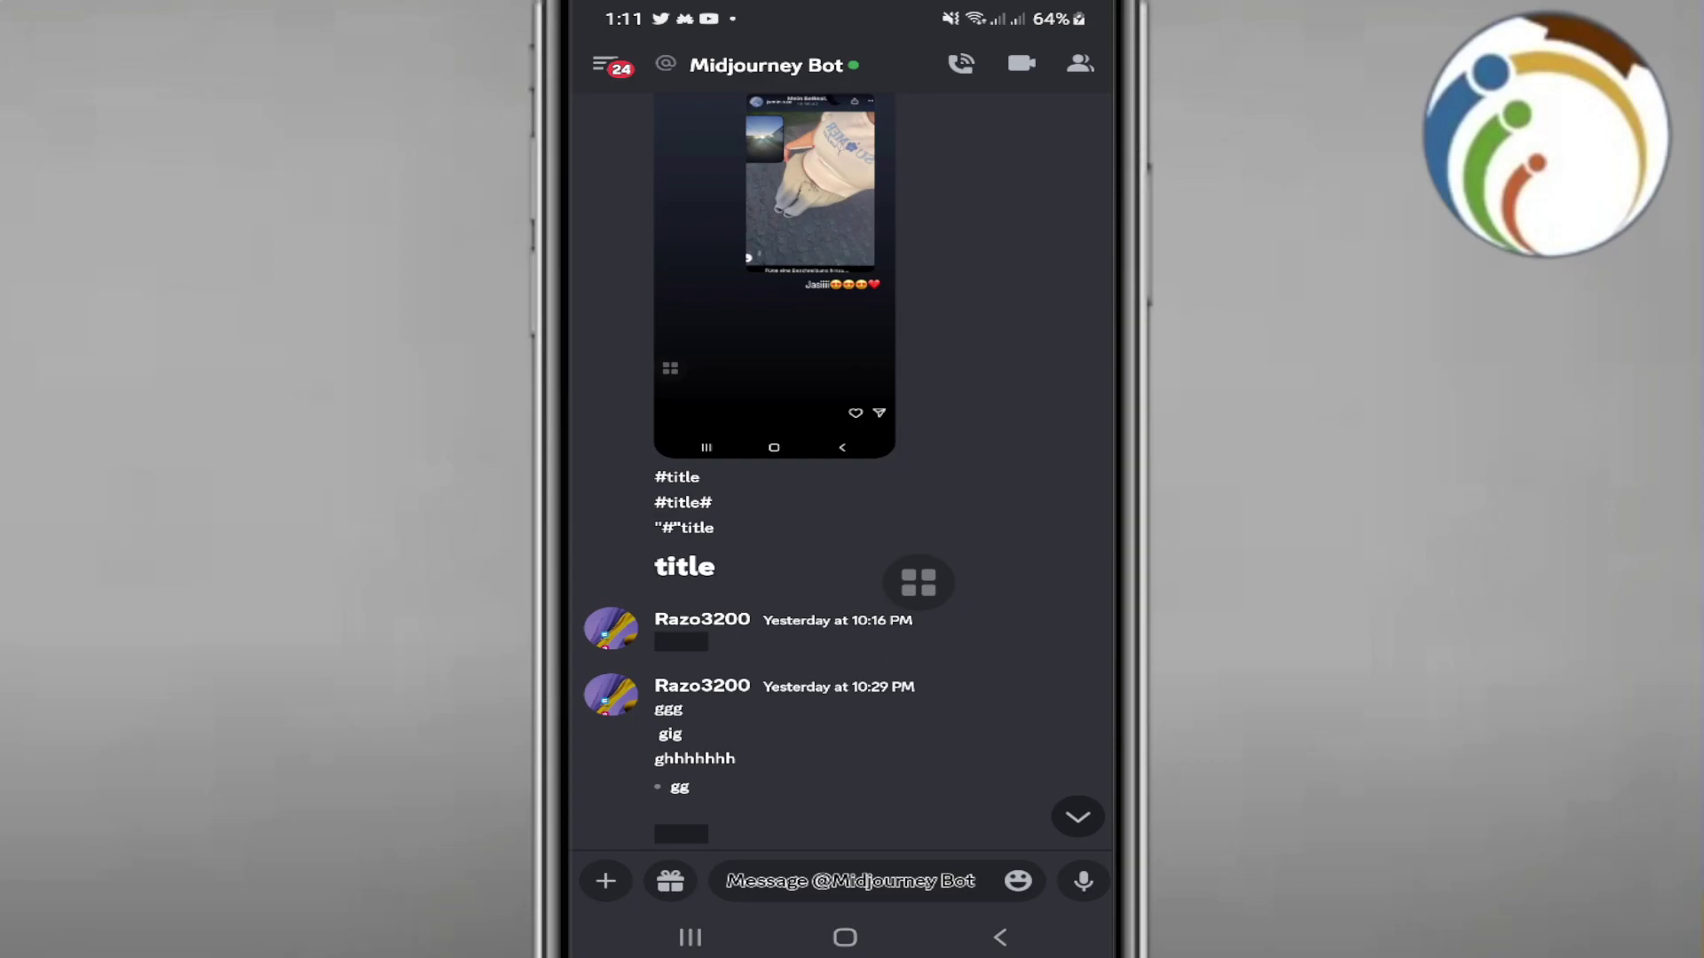
scroll(844, 479, up, 2)
scroll(844, 479, up, 3)
scroll(844, 479, up, 5)
scroll(844, 479, up, 1)
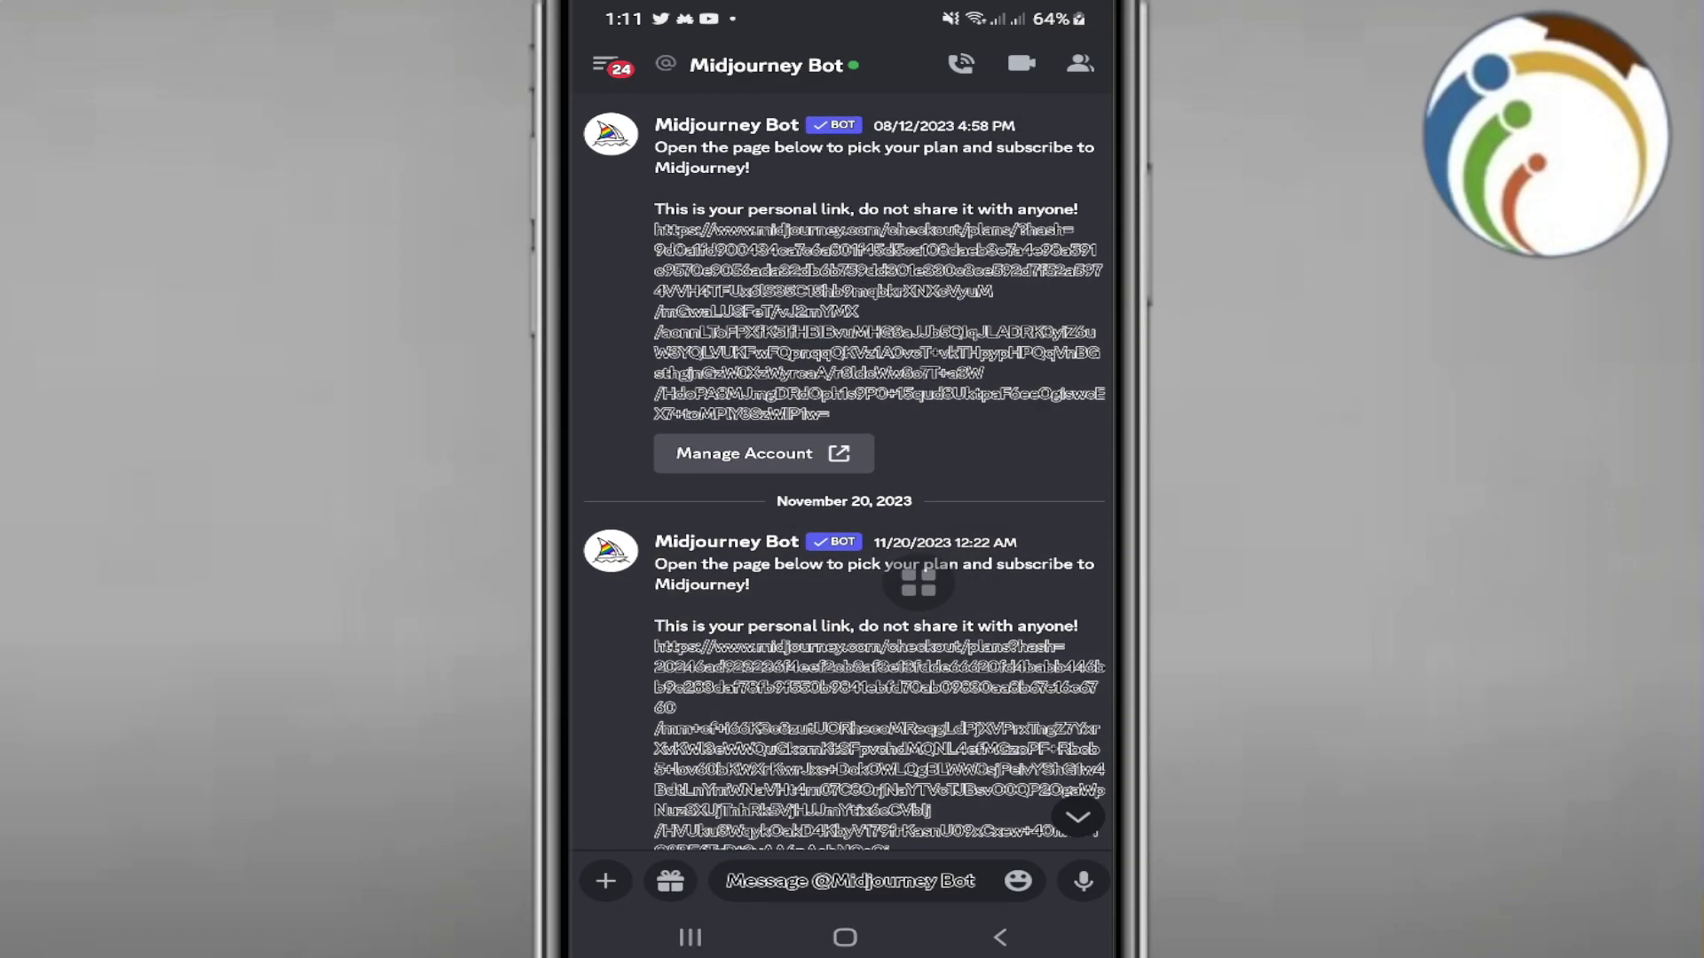
click(844, 937)
drag(845, 13, 845, 533)
mouse_move(845, 800)
mouse_down()
mouse_move(844, 201)
mouse_move(843, 334)
mouse_up()
mouse_move(919, 582)
mouse_down()
mouse_move(734, 375)
mouse_move(723, 141)
mouse_move(808, 677)
mouse_move(890, 834)
mouse_move(817, 415)
mouse_move(810, 710)
mouse_move(785, 639)
mouse_move(856, 426)
mouse_move(818, 677)
mouse_up()
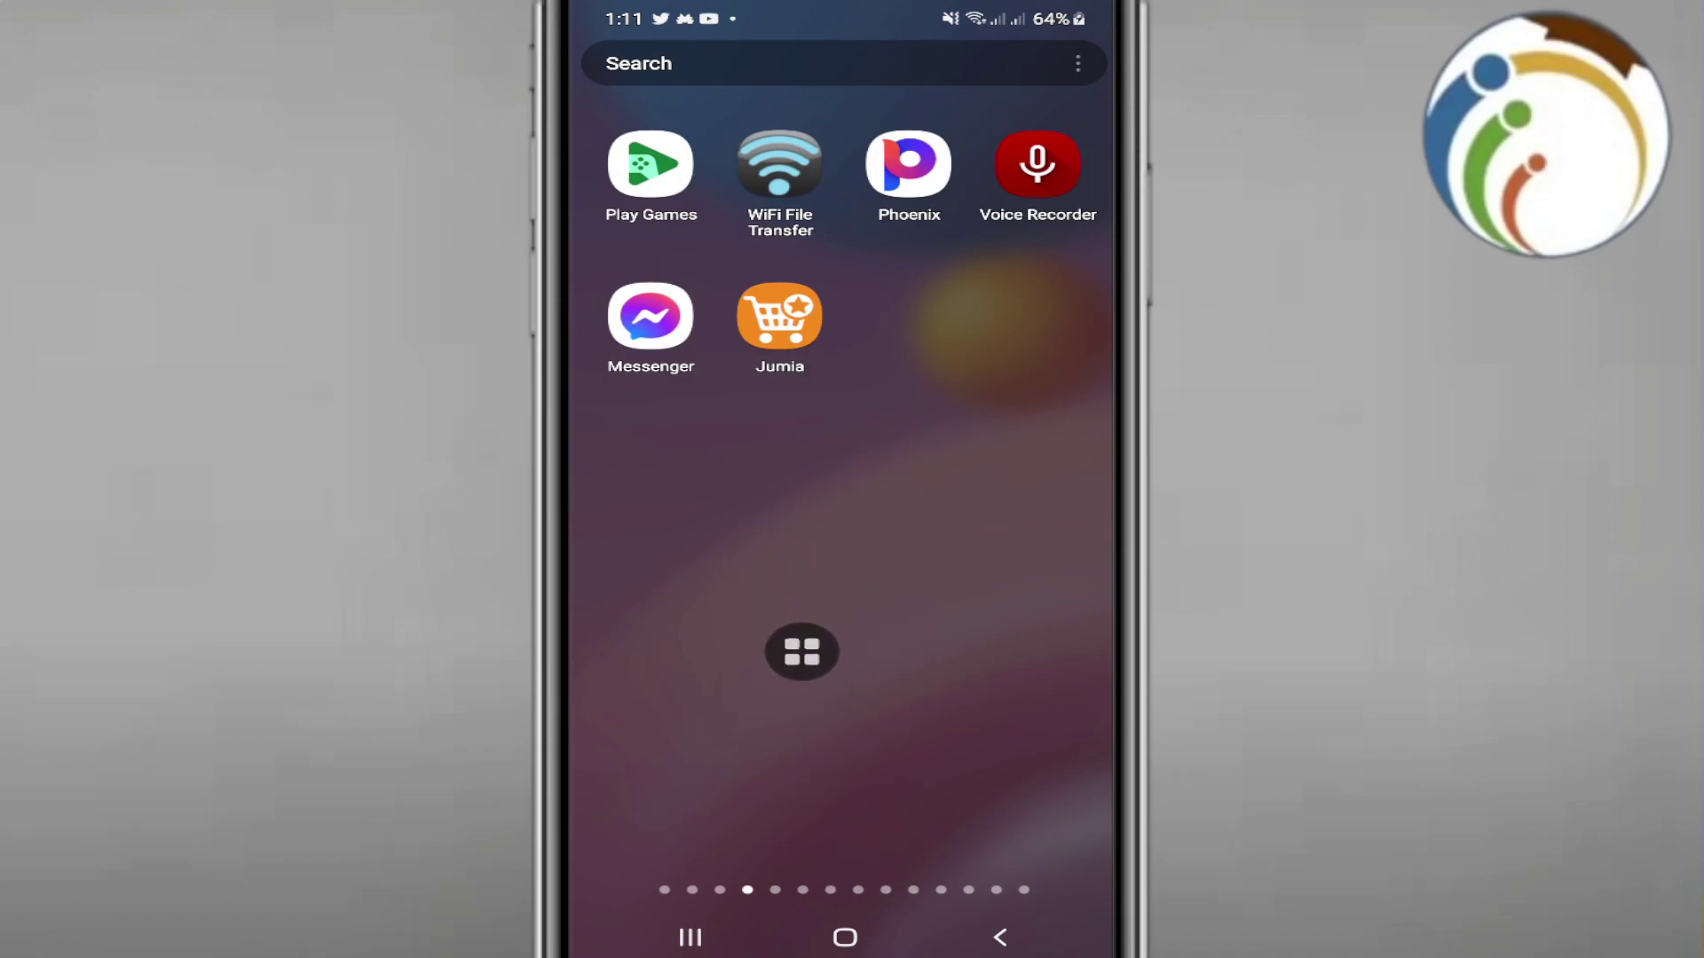
Step: Search the launcher for 'settings' and launch the Settings app
mouse_move(798, 646)
mouse_down()
mouse_move(677, 284)
mouse_move(713, 182)
mouse_move(883, 501)
mouse_up()
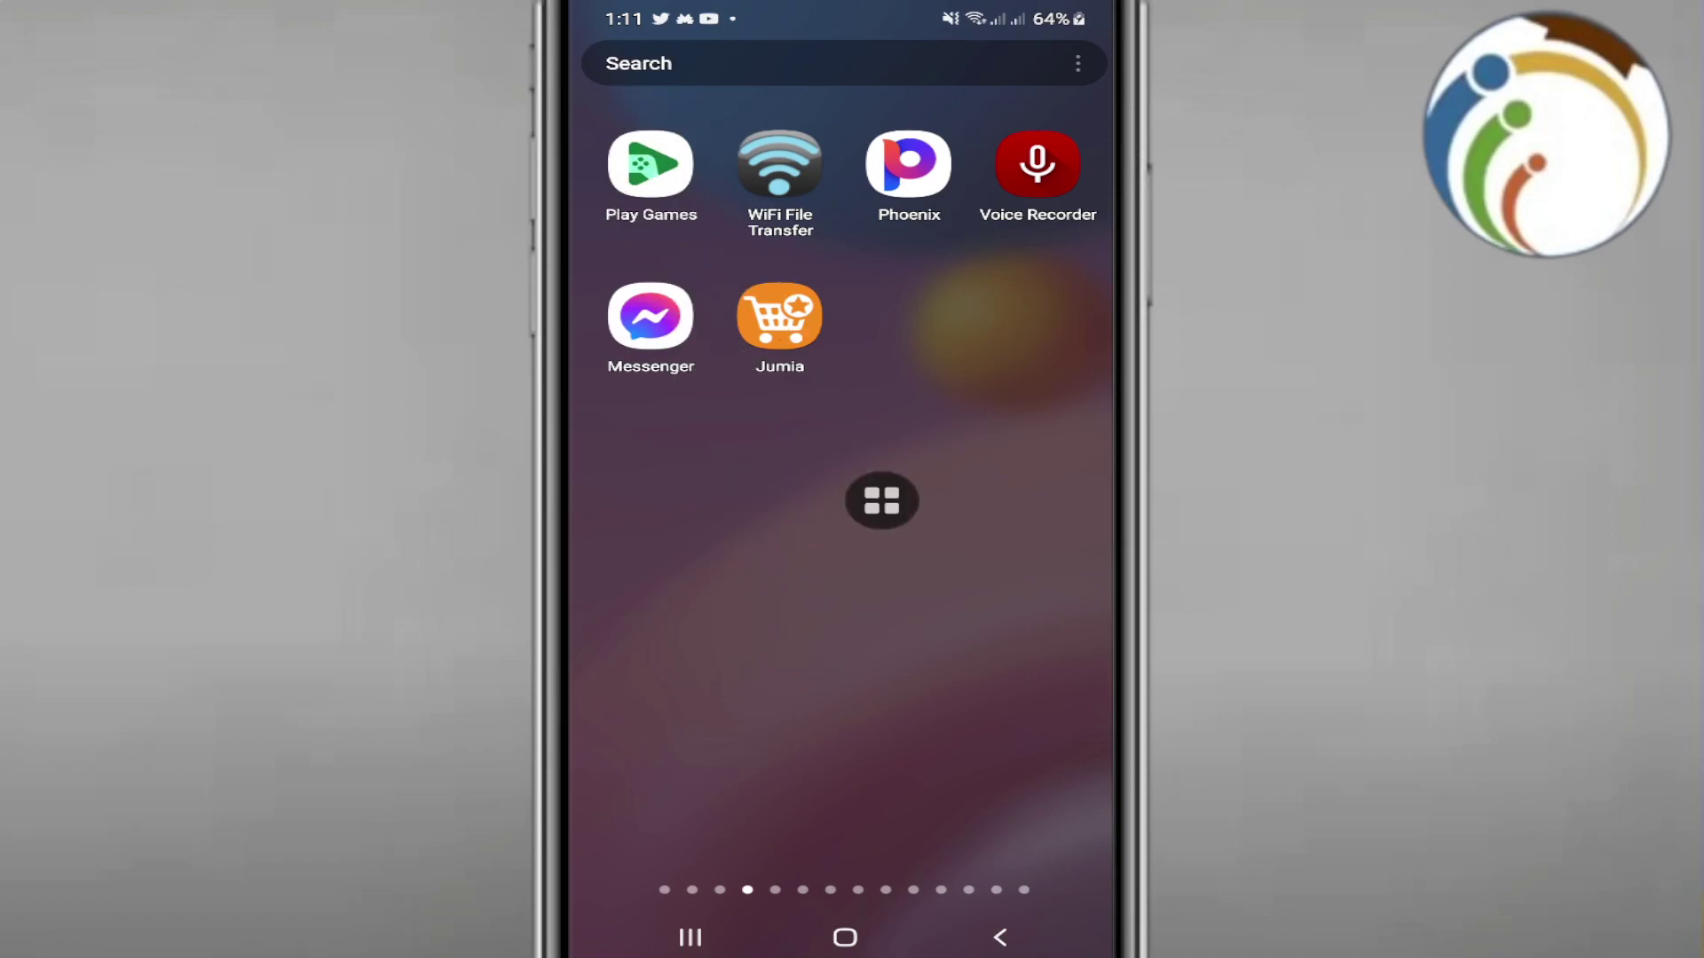
click(799, 62)
text(etti)
click(654, 178)
drag(883, 500, 898, 770)
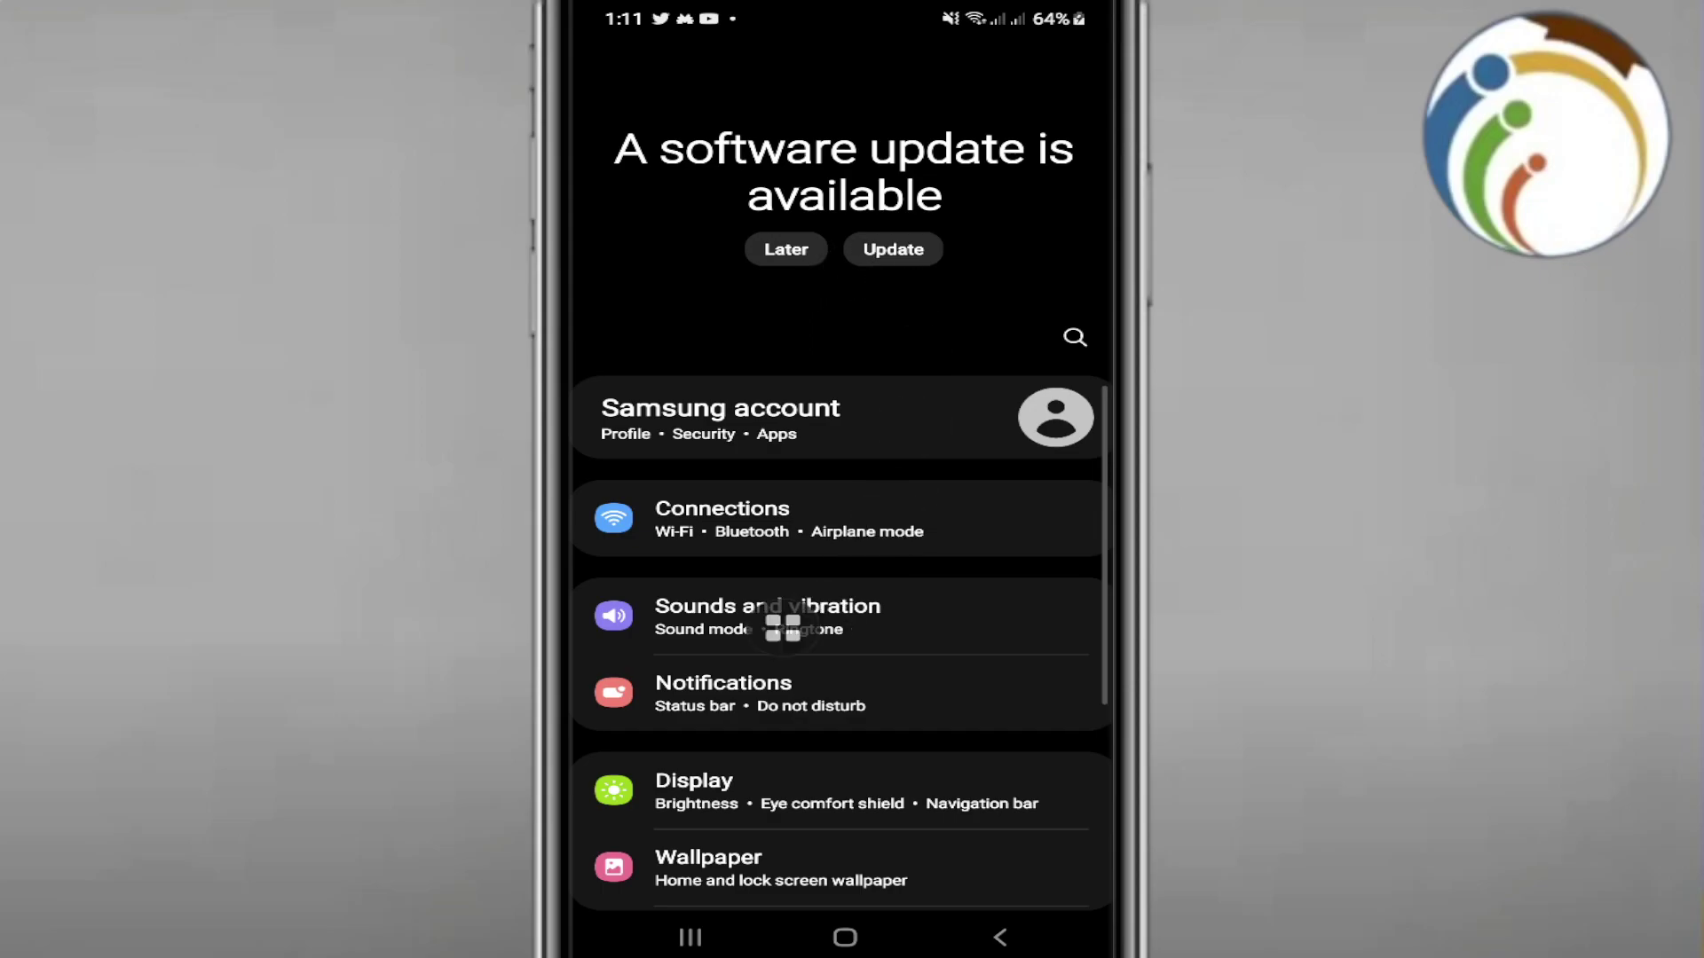
scroll(788, 389, down, 10)
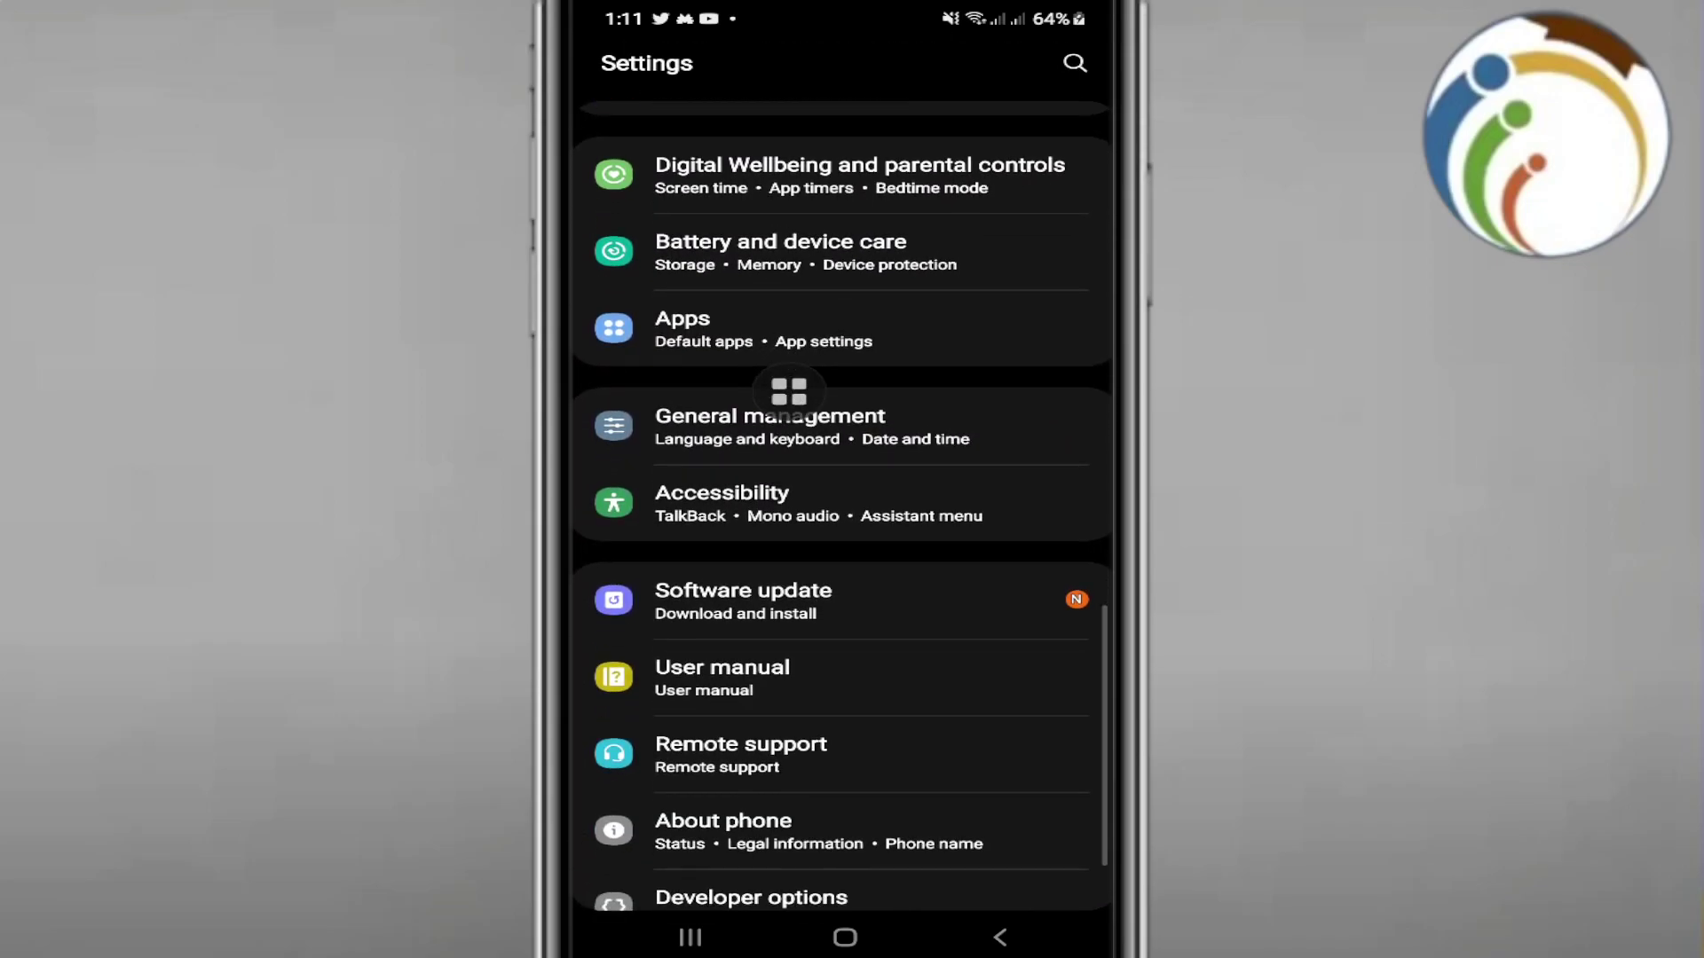
scroll(788, 391, up, 1)
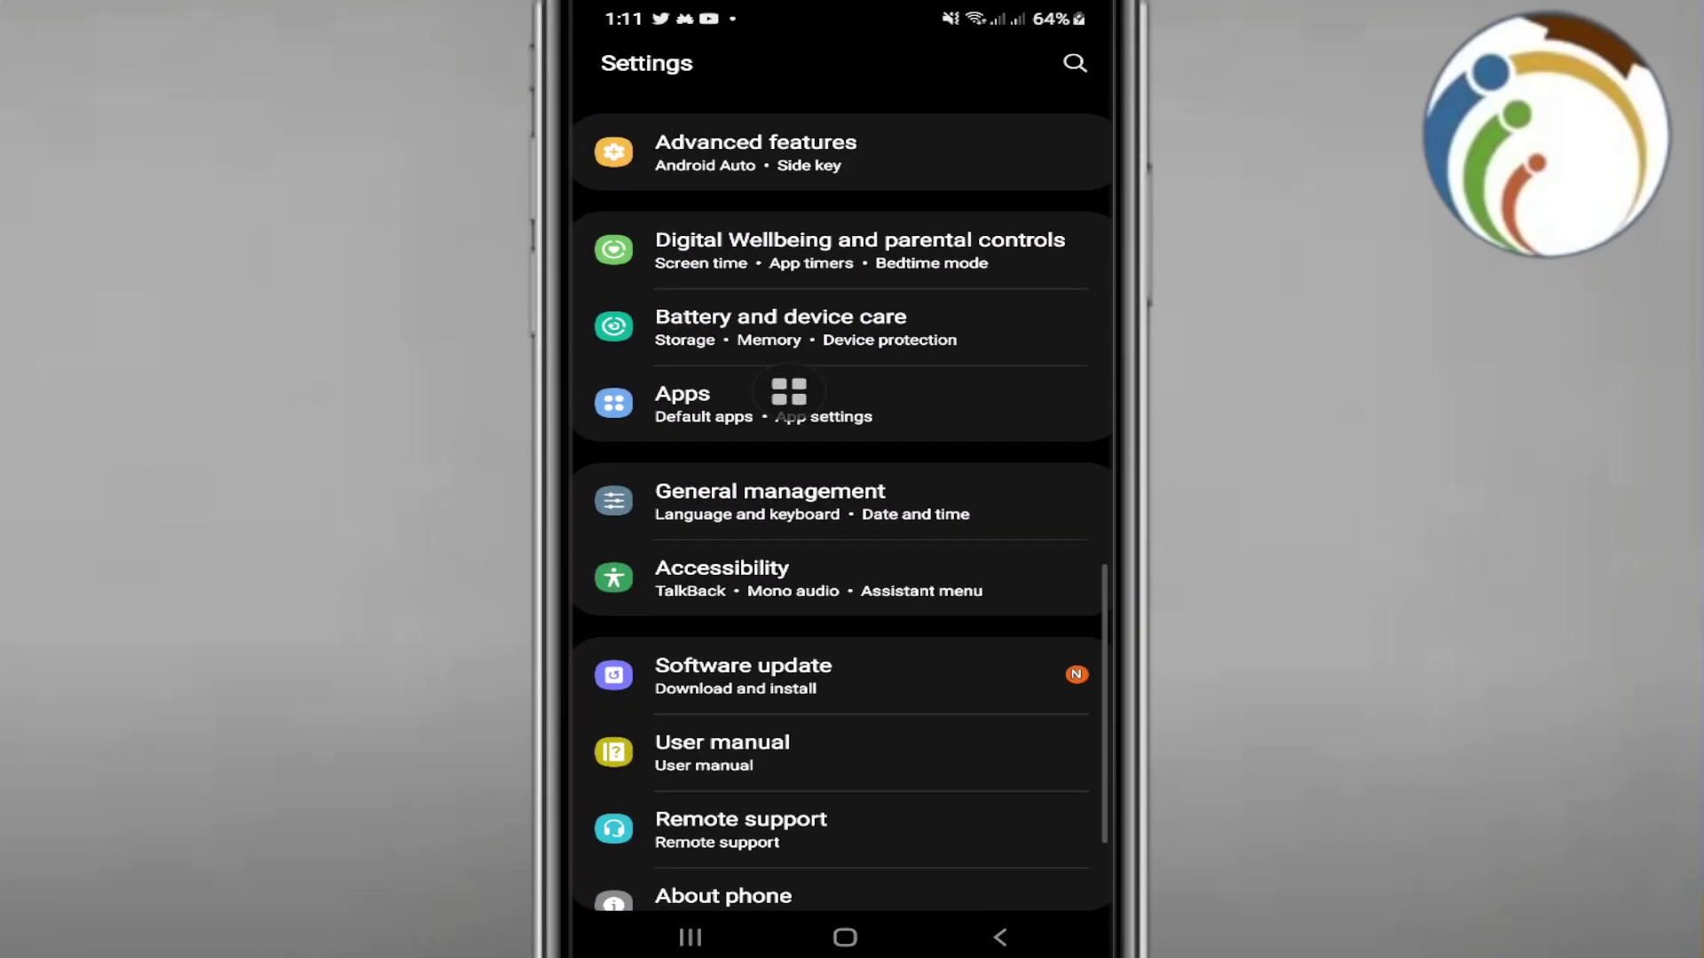
Step: Enter the Apps section of Android Settings
click(788, 404)
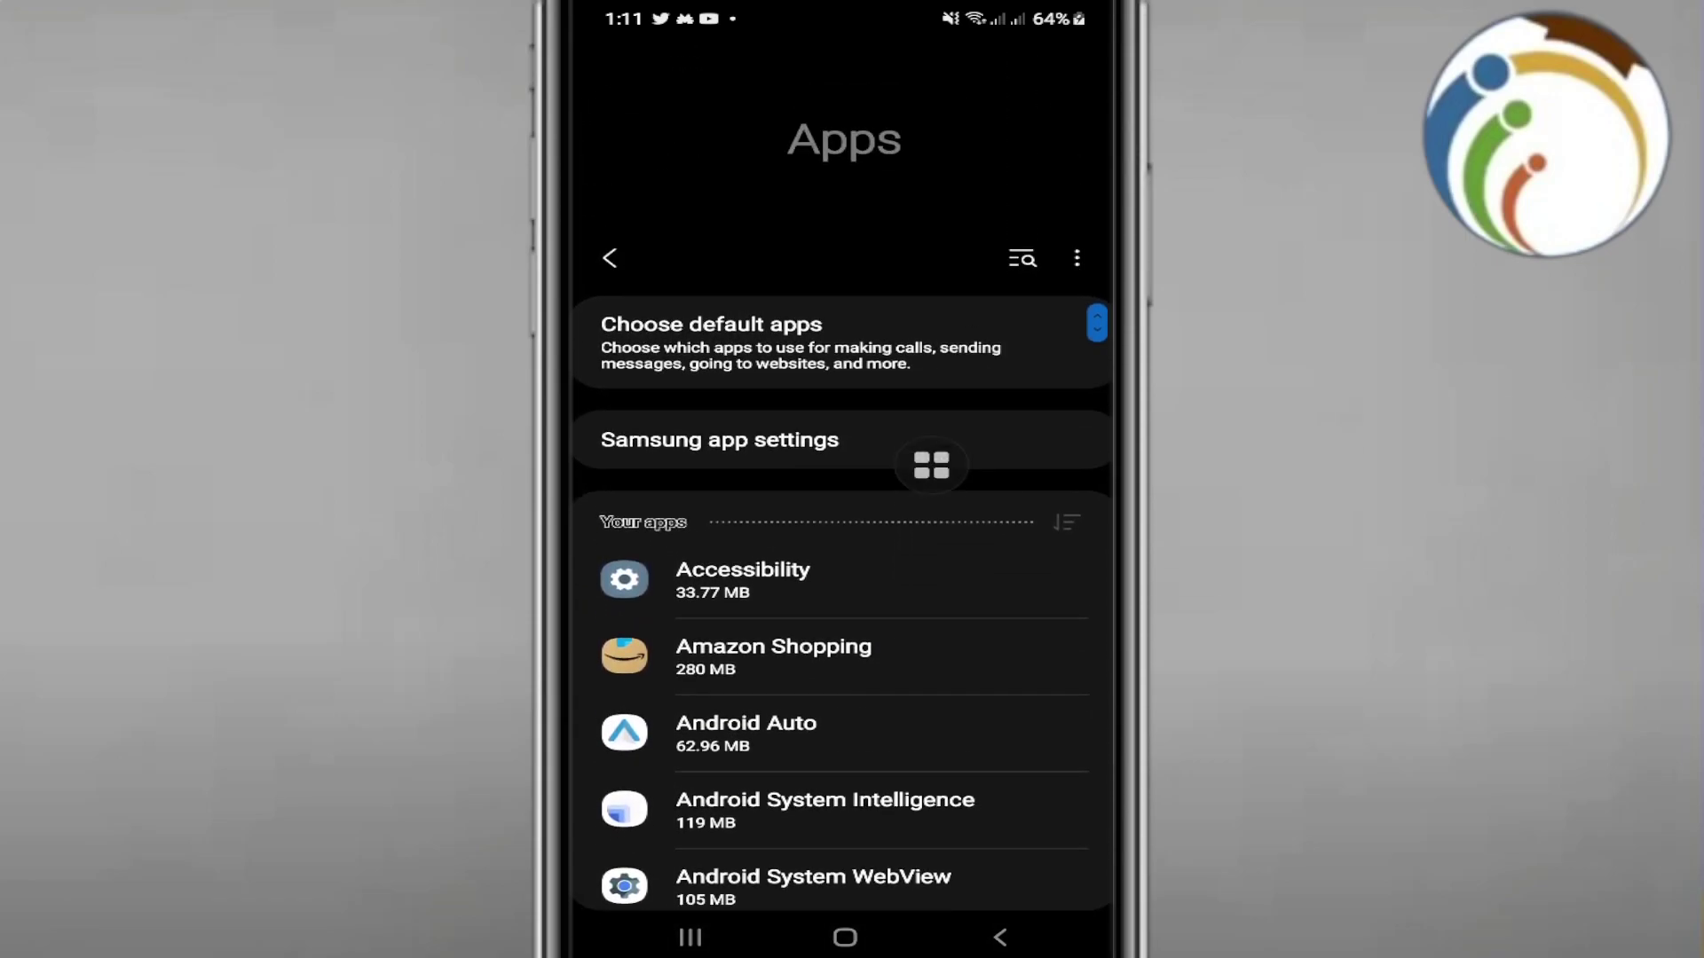
Step: Search the installed apps for 'disc' and go into Discord's App info page
click(1021, 116)
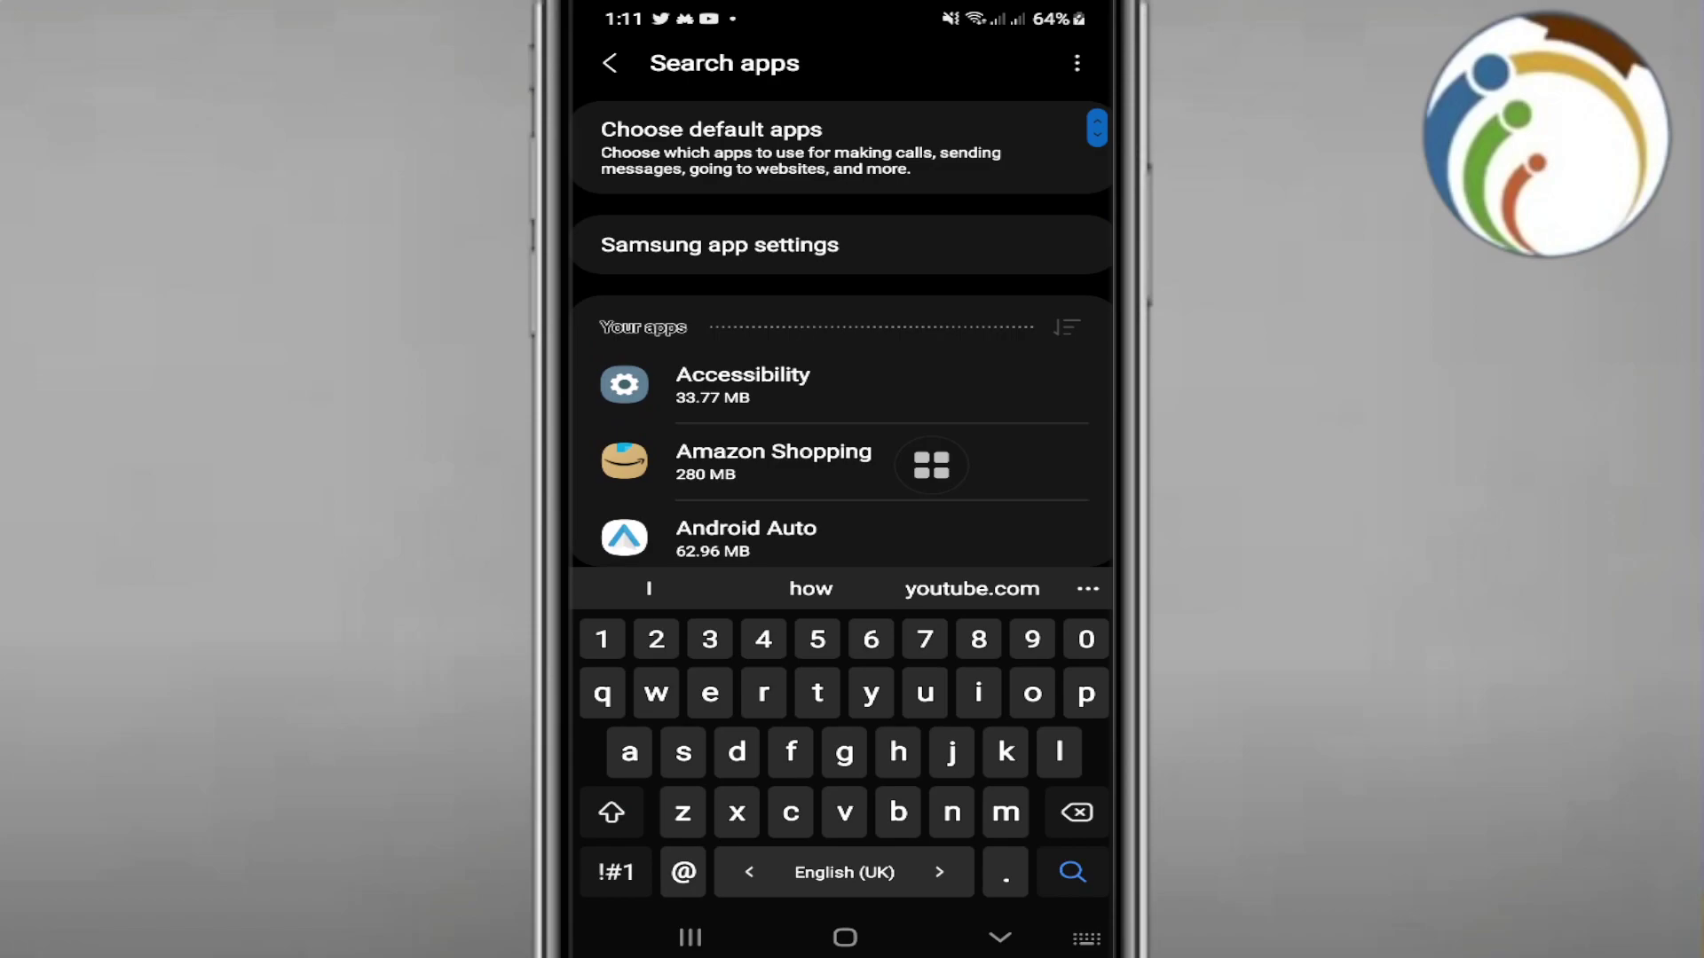
drag(932, 463, 832, 291)
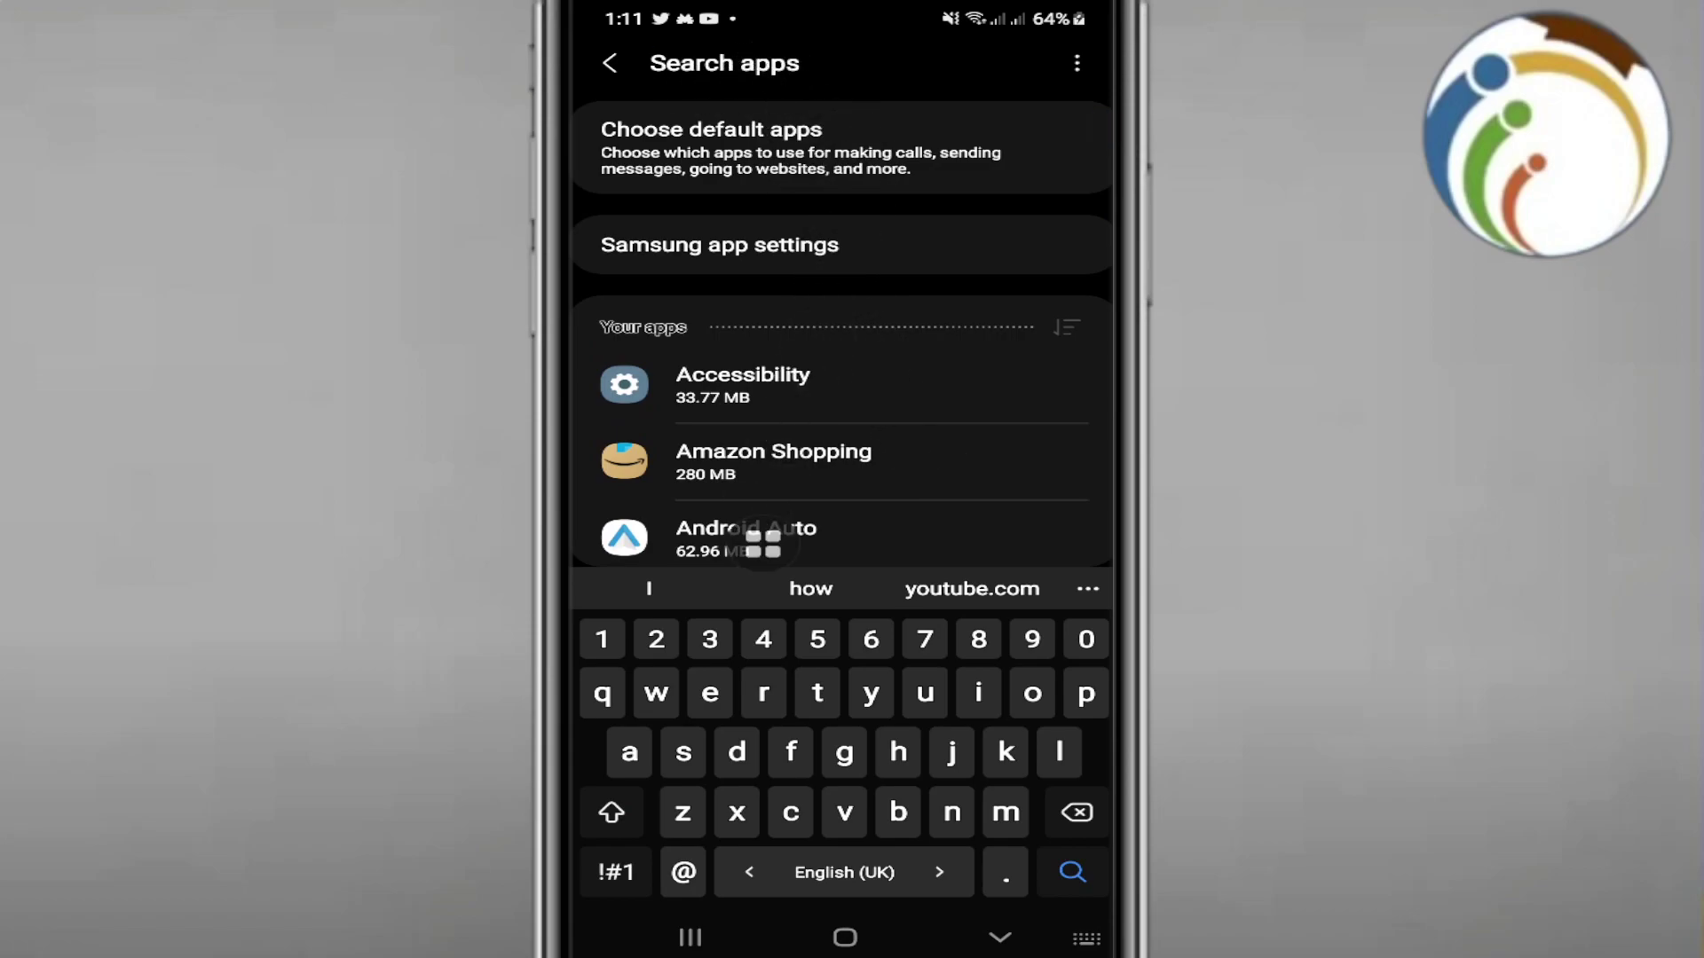
text(disc)
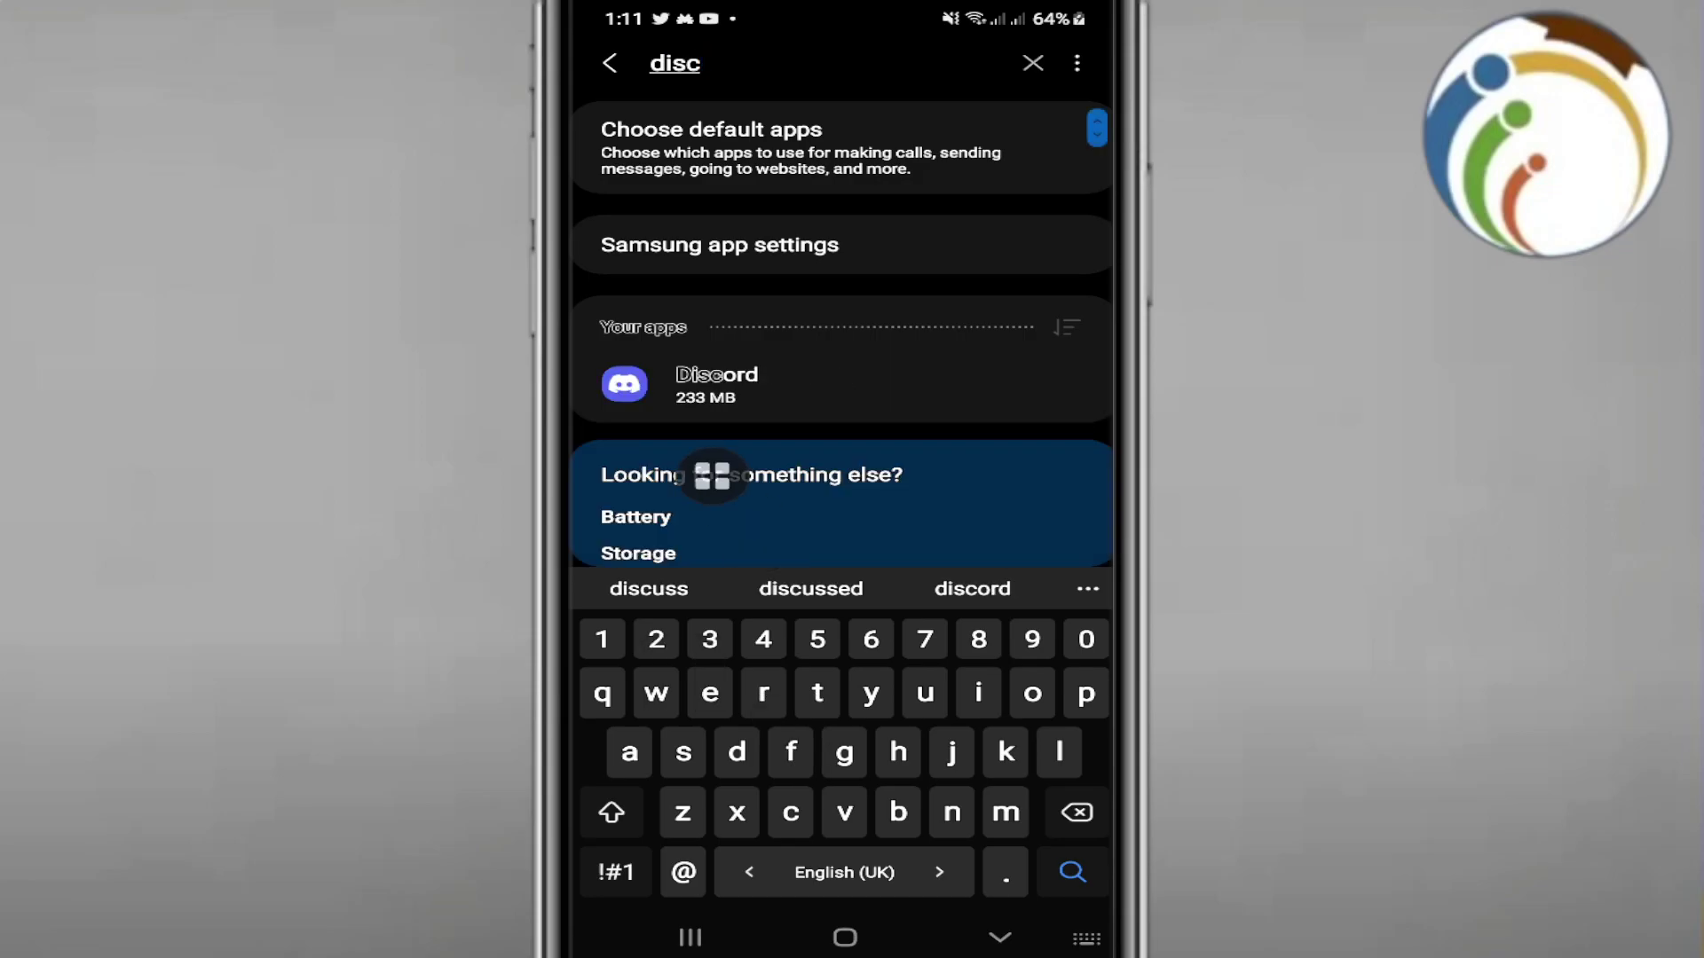
click(717, 383)
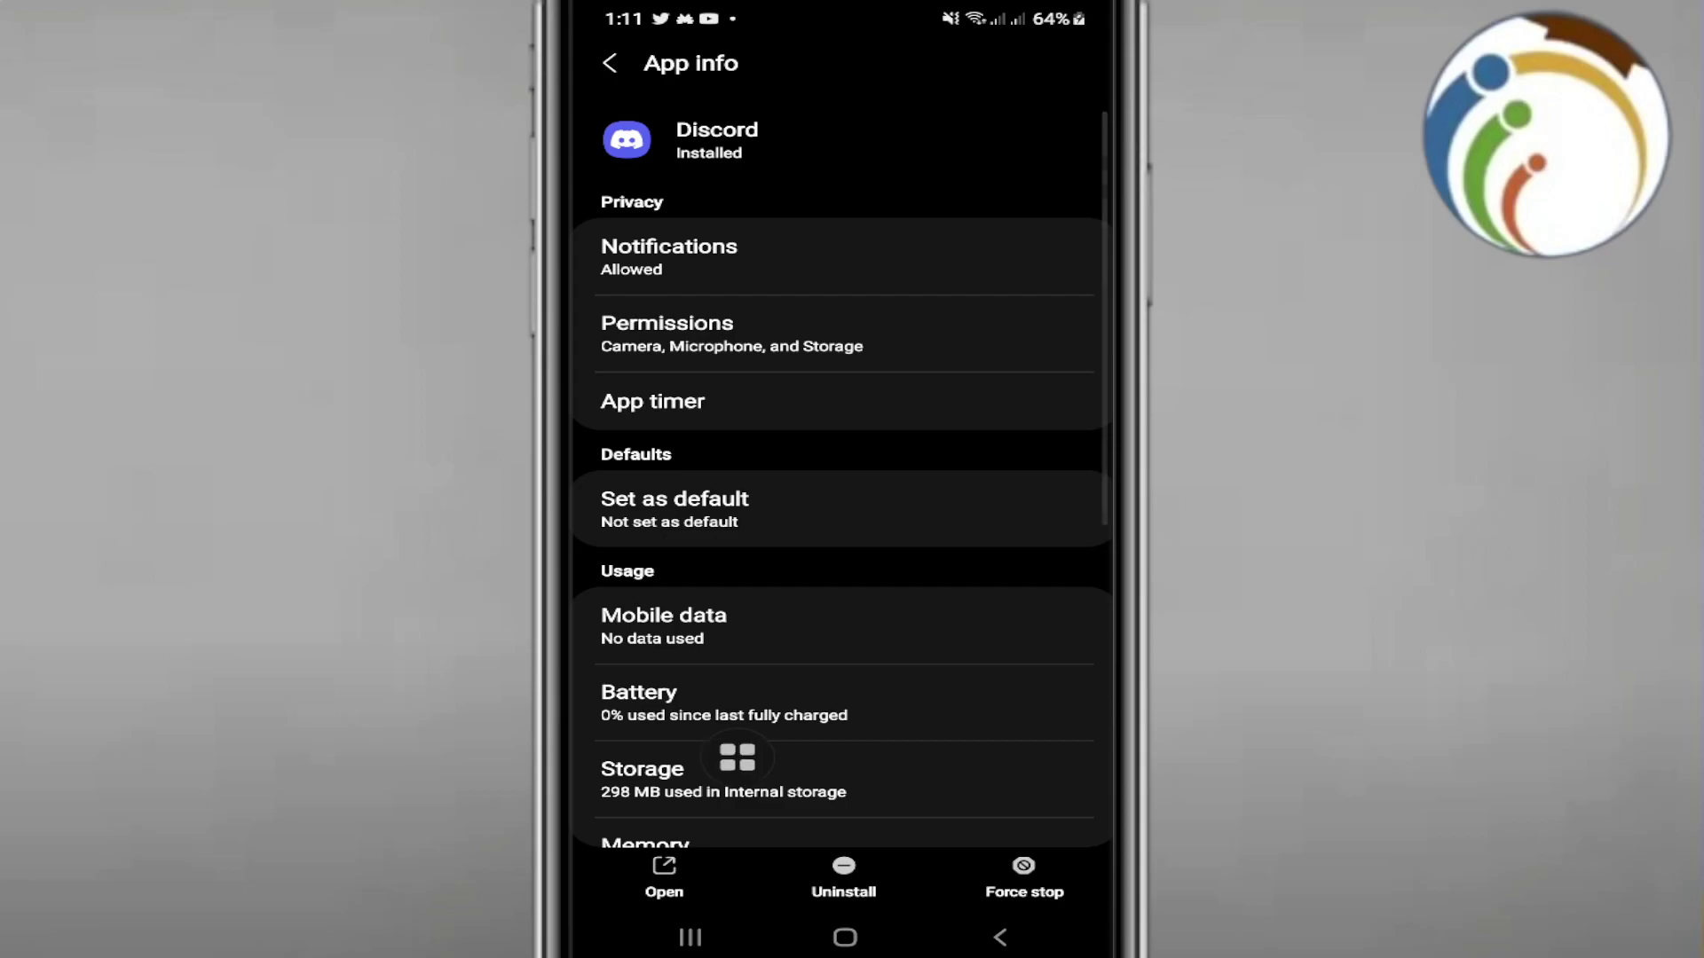
scroll(913, 773, down, 2)
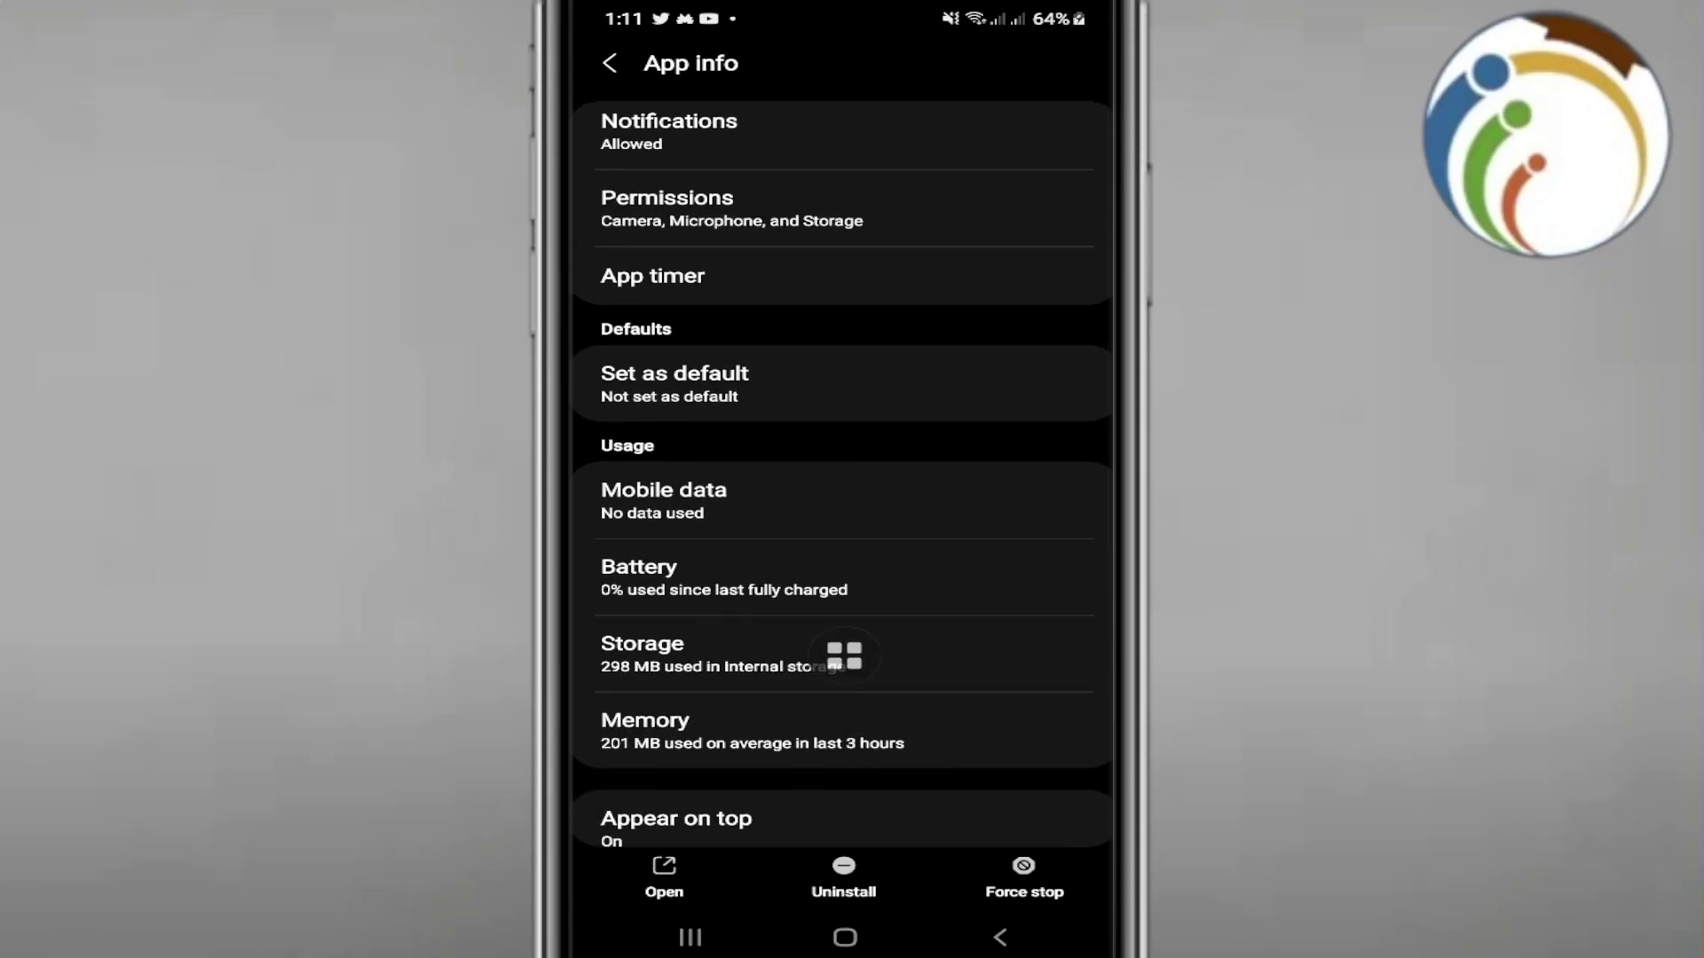
Step: View Discord's Storage page and the Clear data warning, cancelling without deleting anything
click(818, 642)
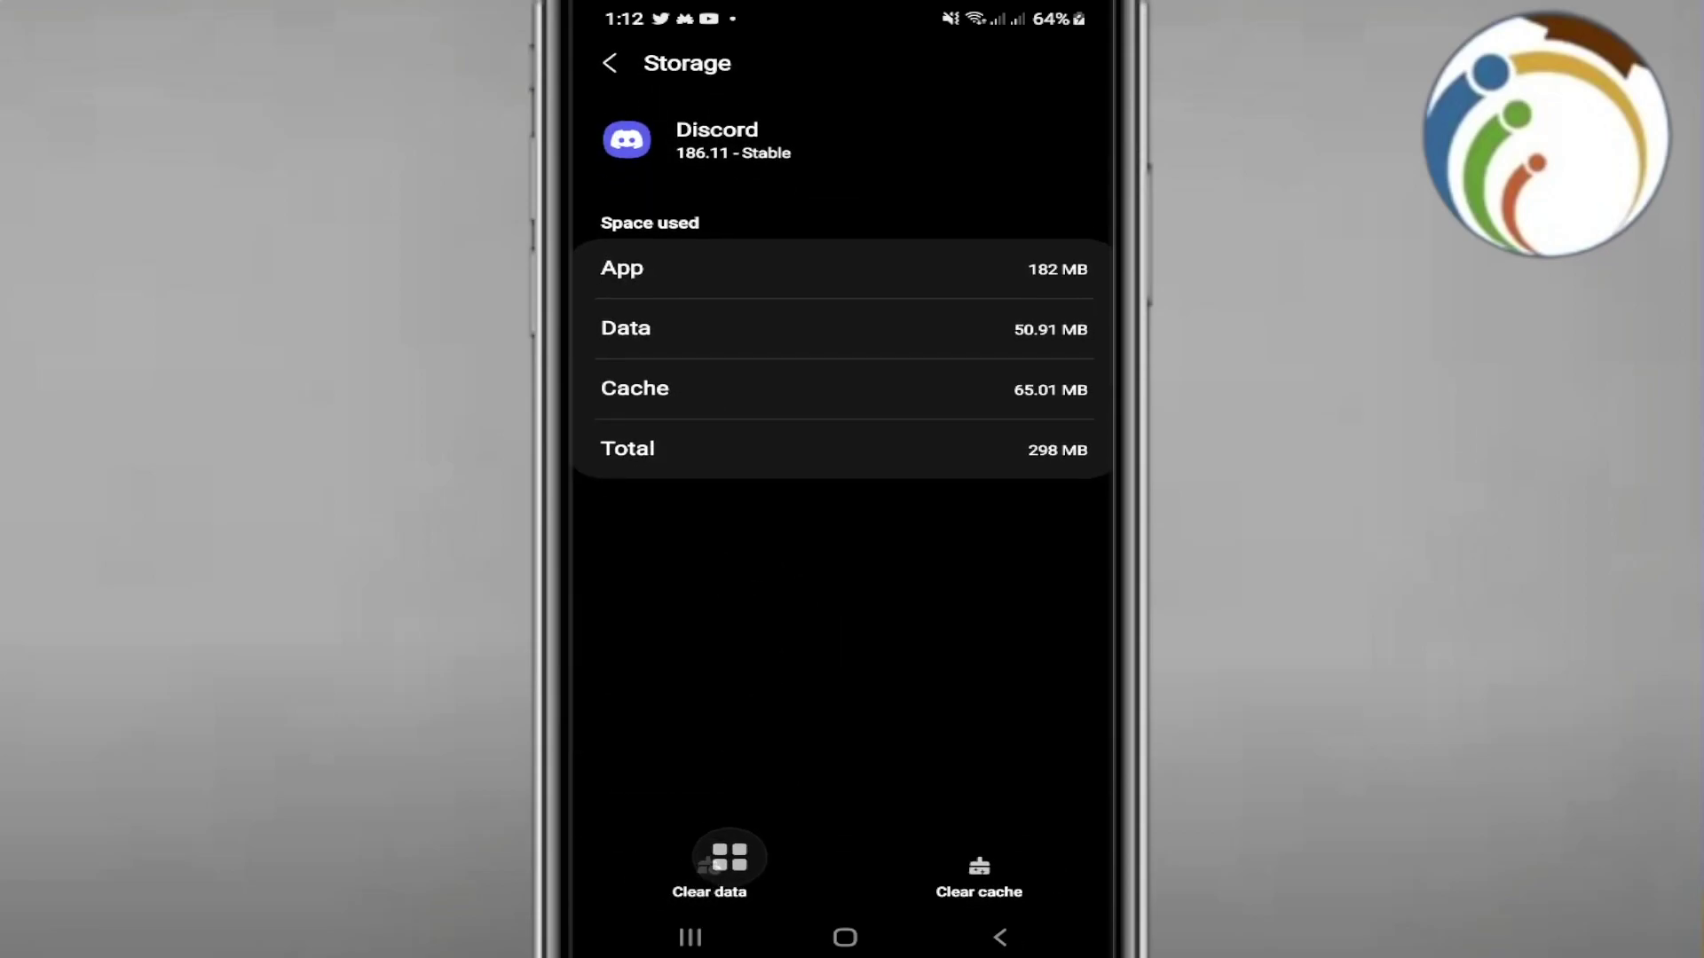
click(710, 878)
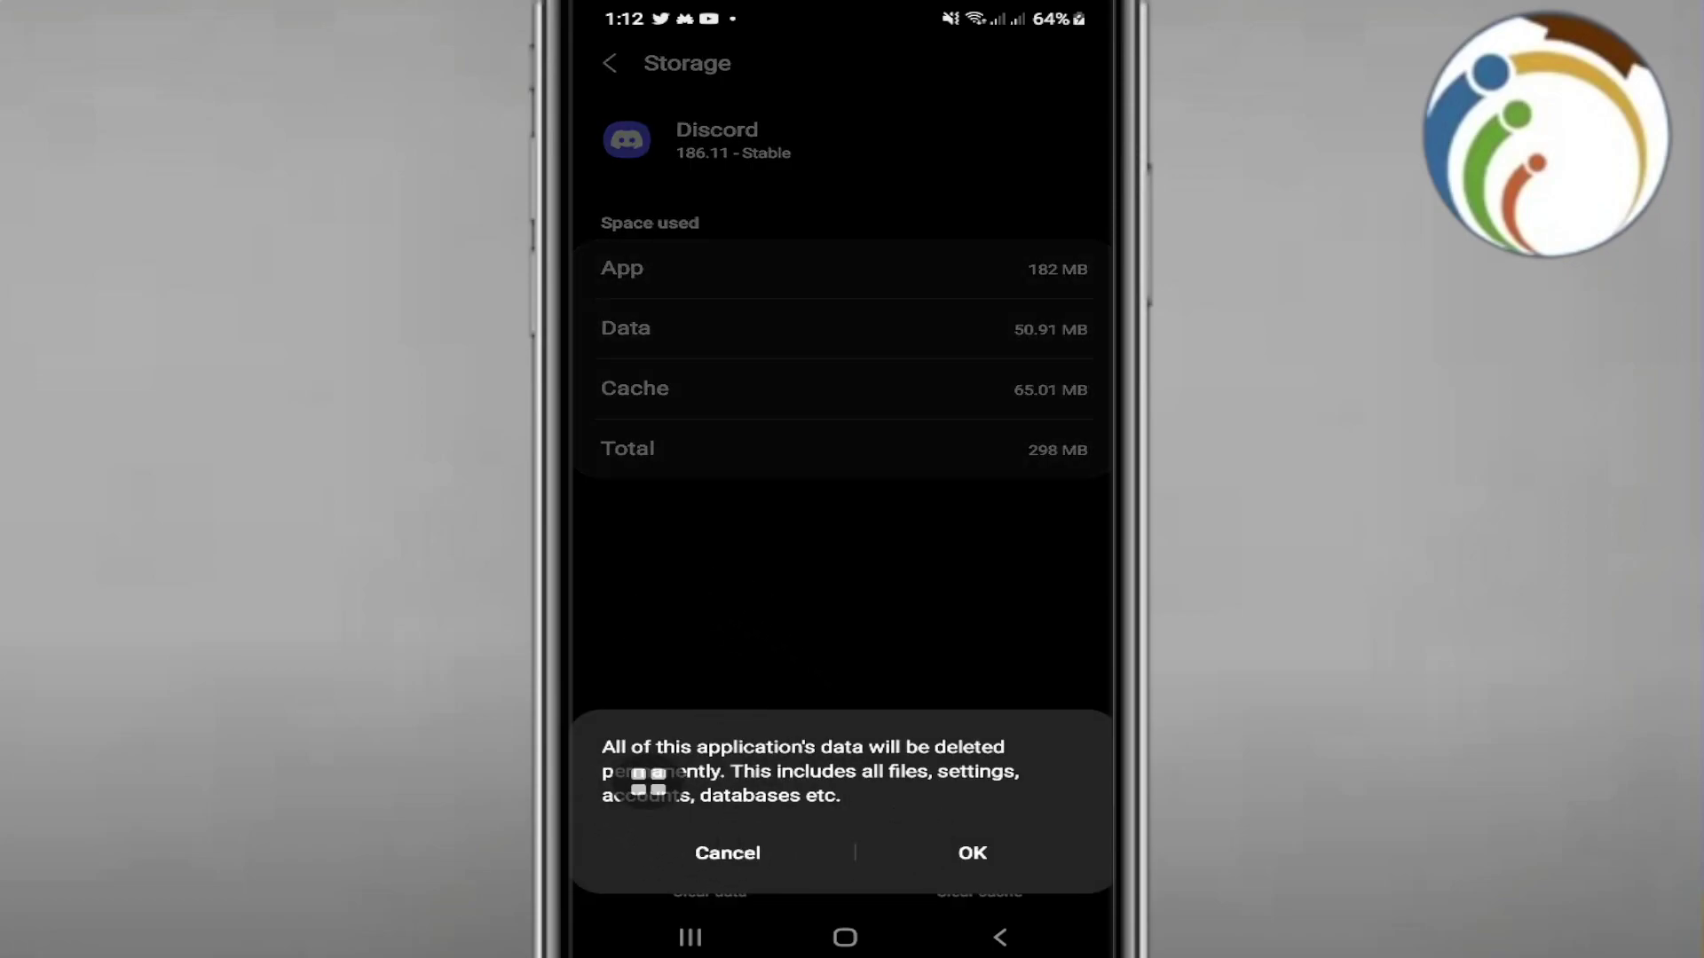
click(728, 852)
click(1000, 938)
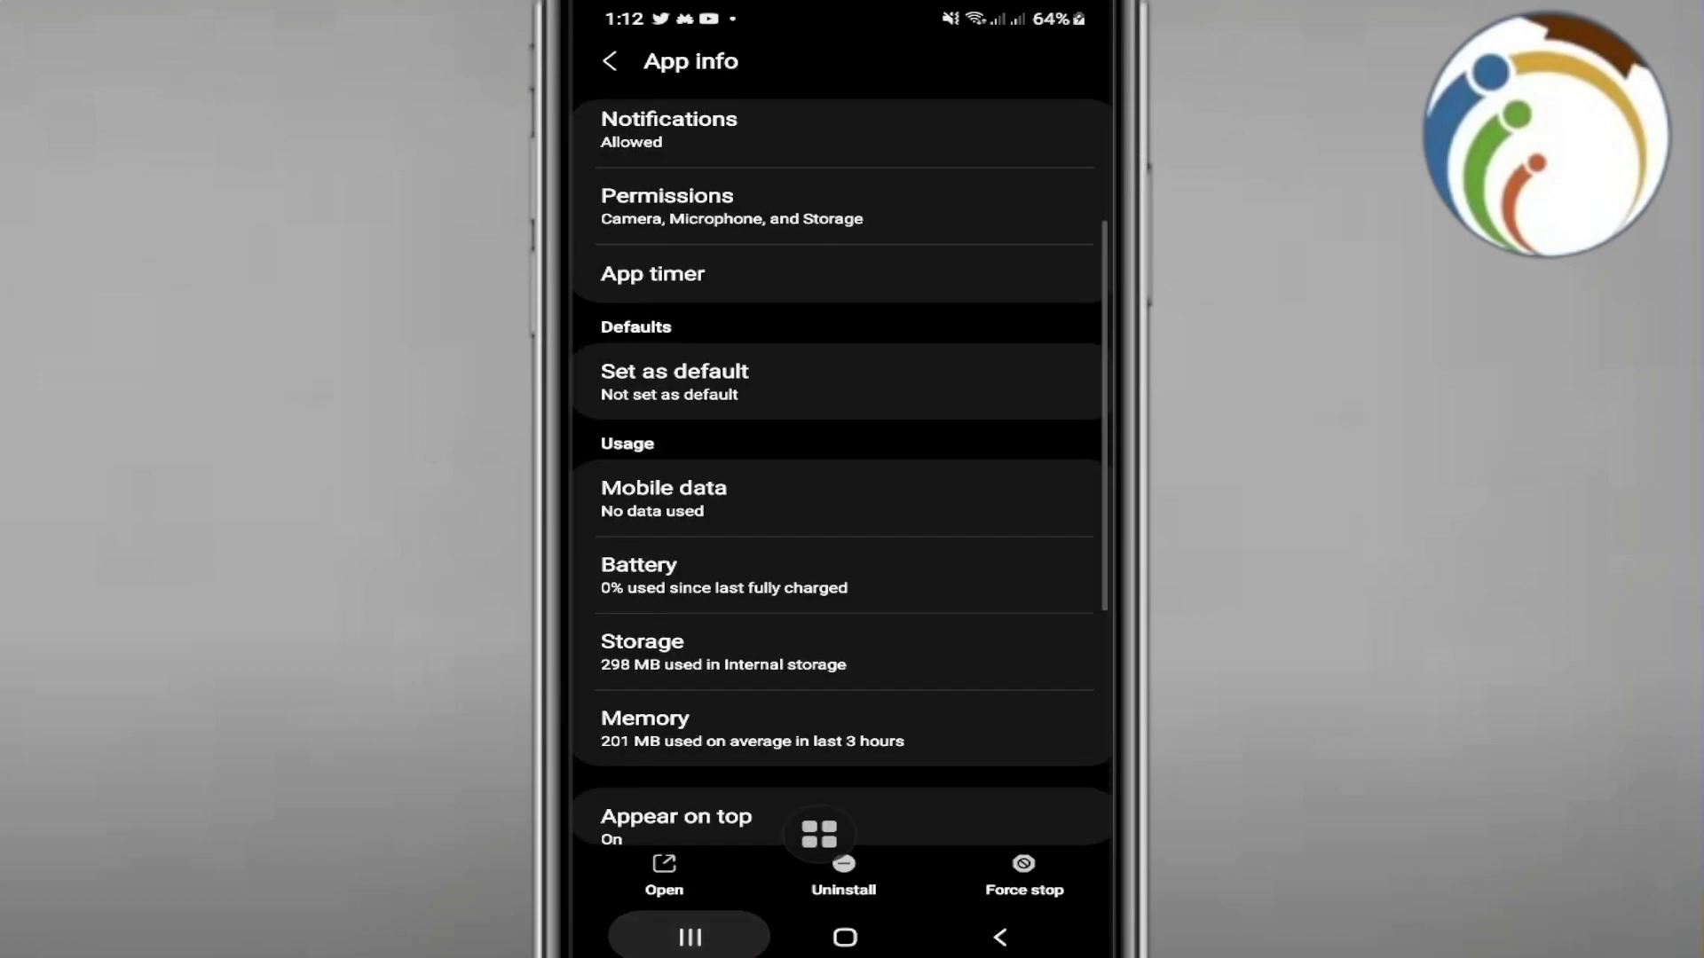
Step: Switch back to Discord via Recents and show its Direct Messages list
click(691, 937)
click(843, 426)
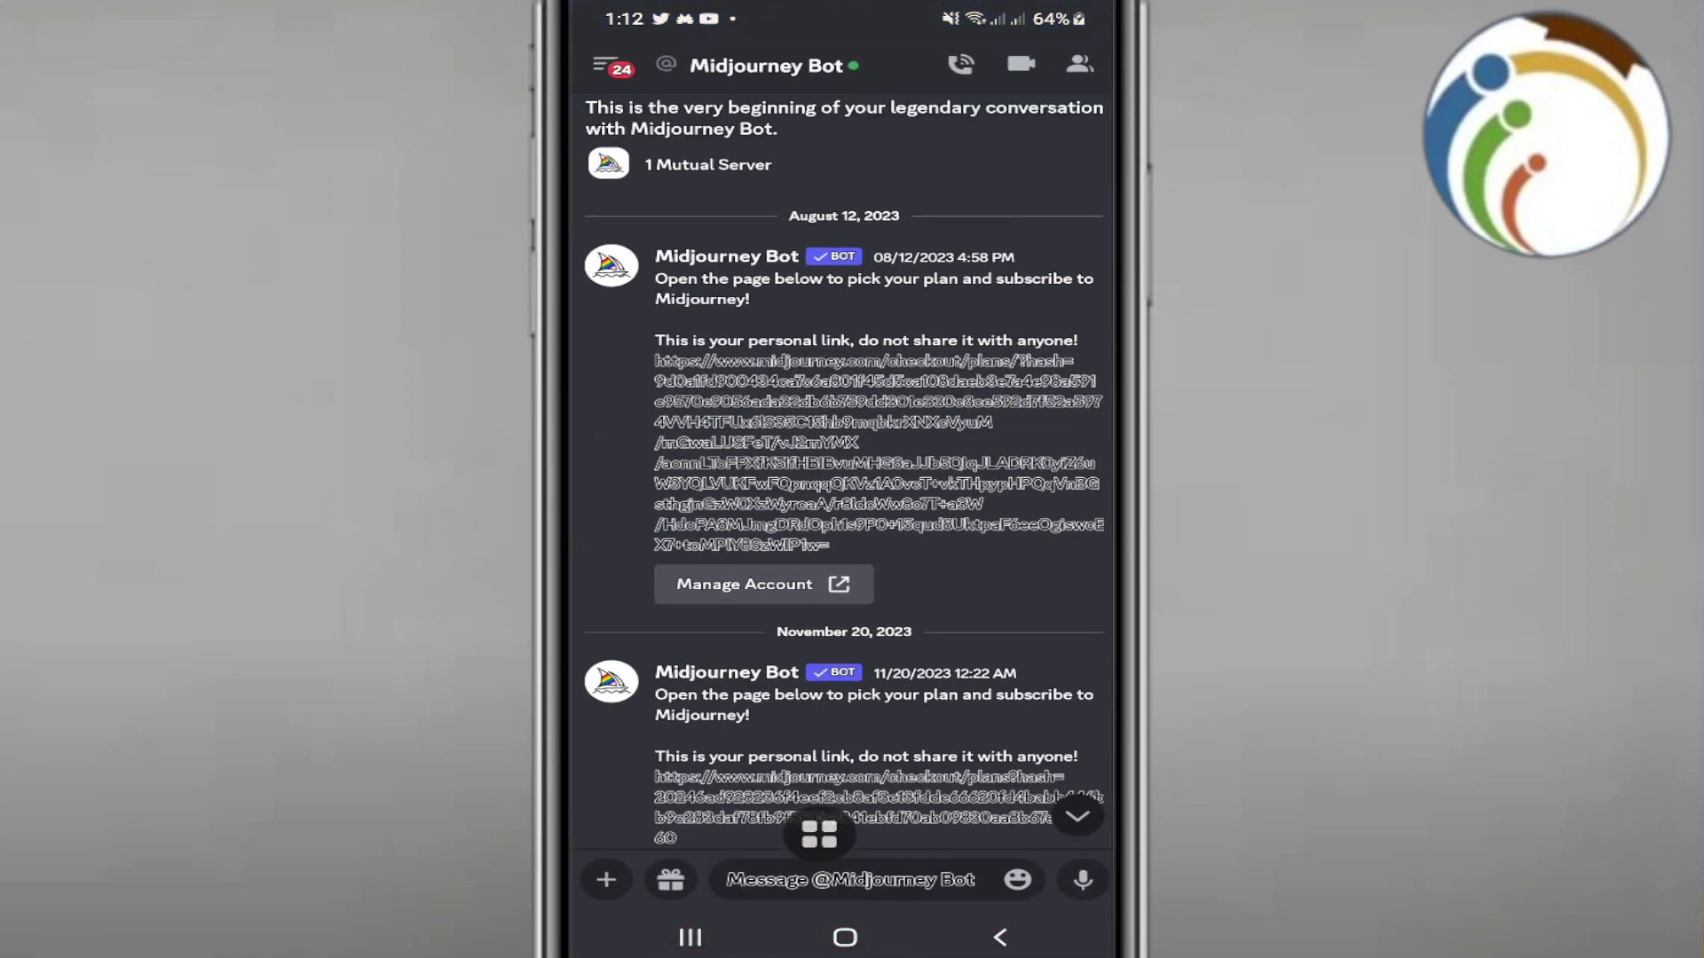
click(999, 937)
drag(766, 698, 778, 510)
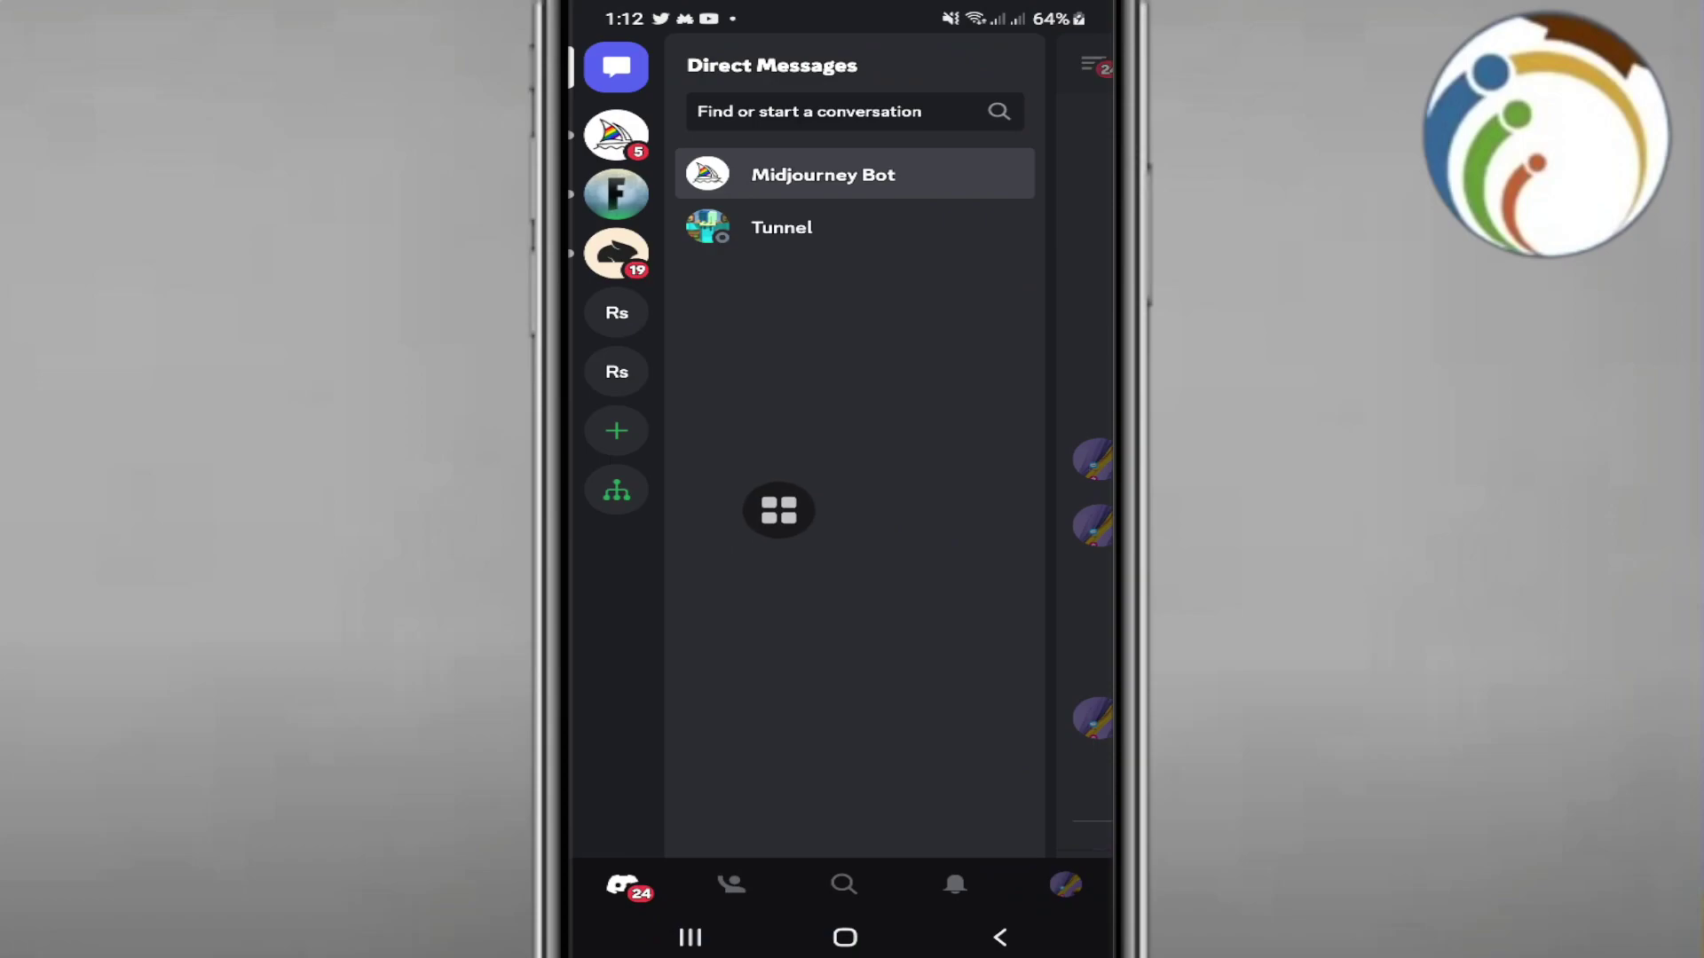